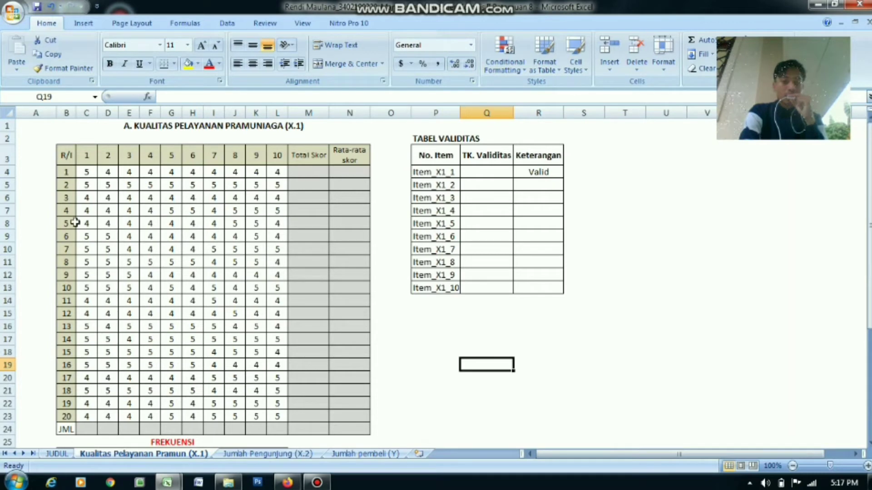
Use AutoSum over C4:M24 to total every respondent's scores in Total Skor and every item's scores in the JML row
click(69, 223)
click(83, 182)
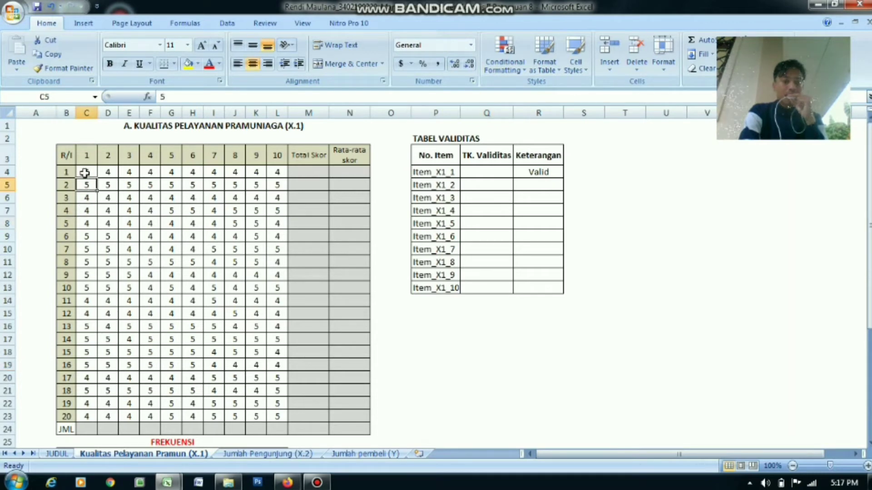
click(84, 173)
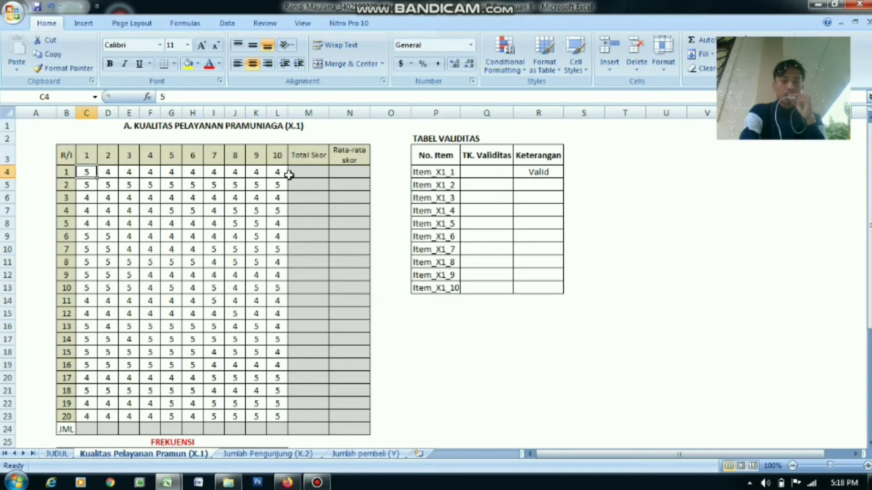
drag(86, 173, 302, 427)
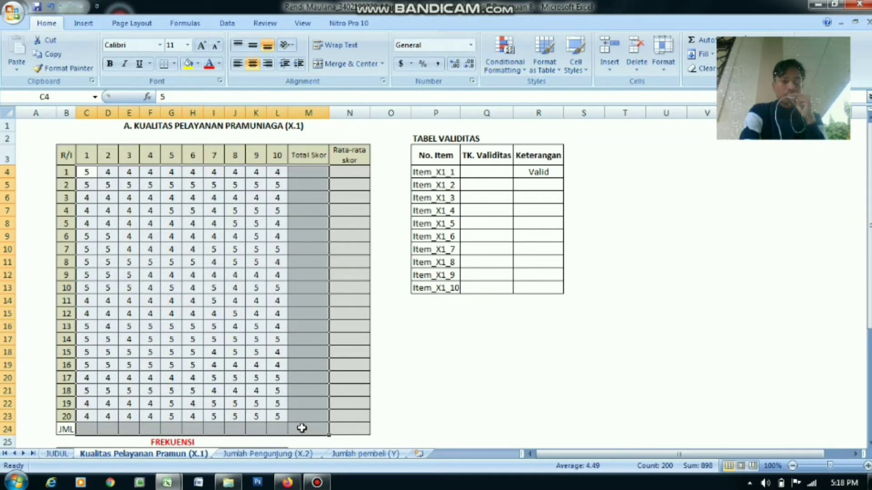
click(693, 44)
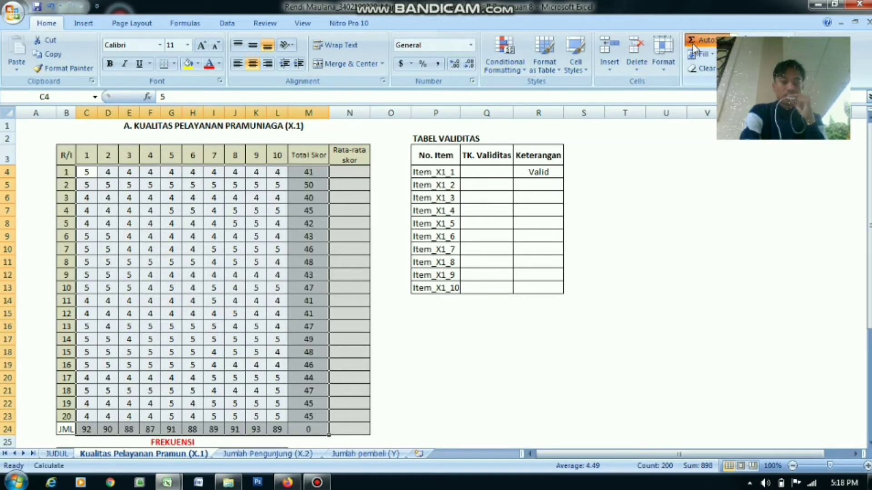
click(614, 264)
Calculate the first respondent's Rata-rata skor in N4 with the formula =M4/10
click(360, 176)
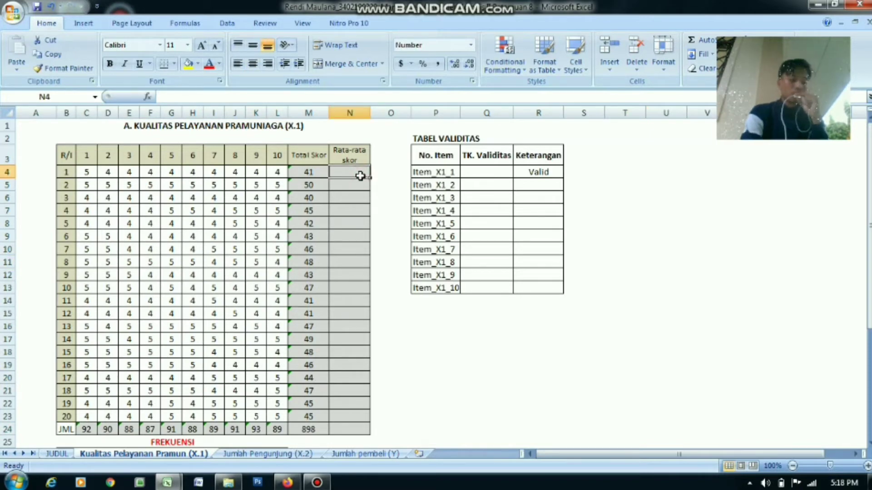
text(=)
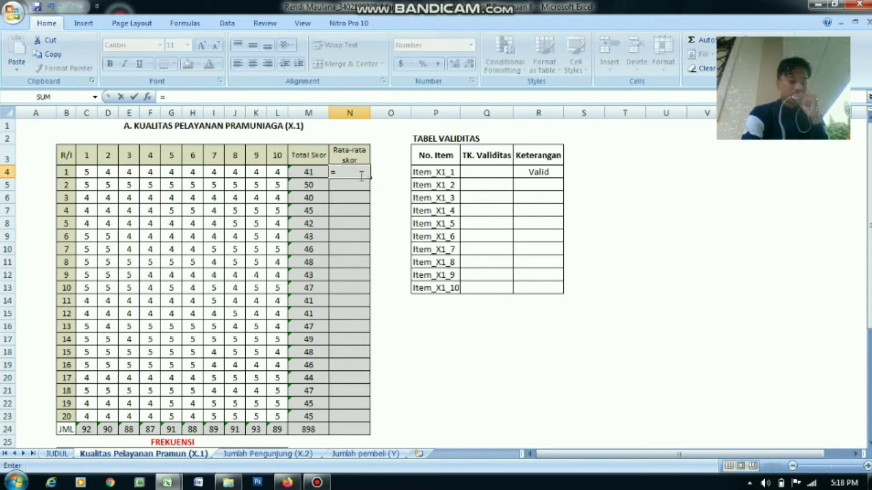
click(305, 173)
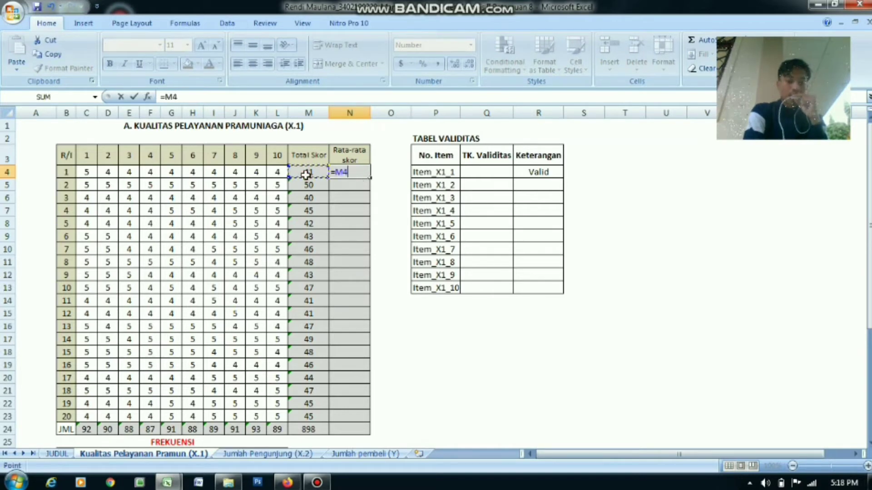
text(/10)
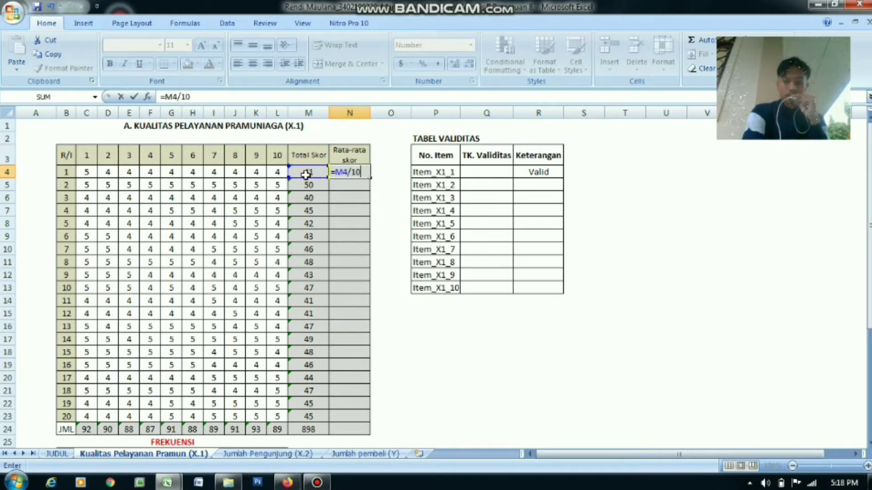
key(Return)
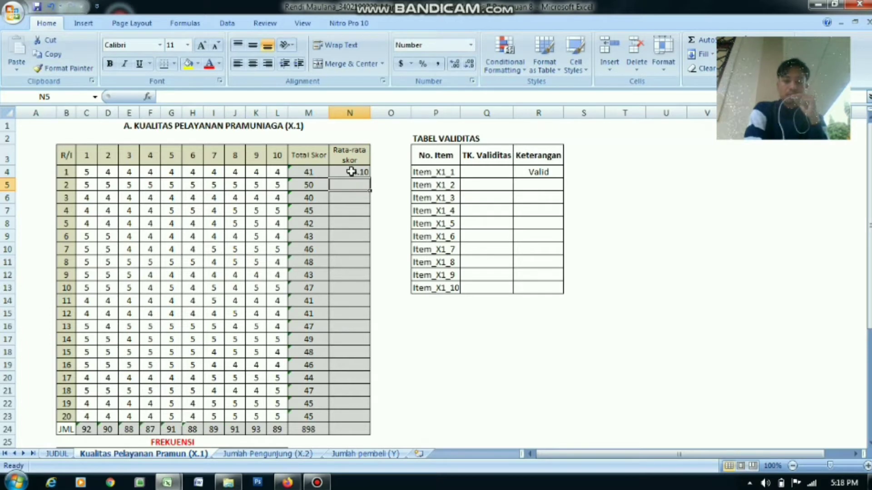
Copy the average formula from N4 down to N23 for all remaining respondents
click(354, 171)
drag(370, 179, 353, 418)
click(435, 403)
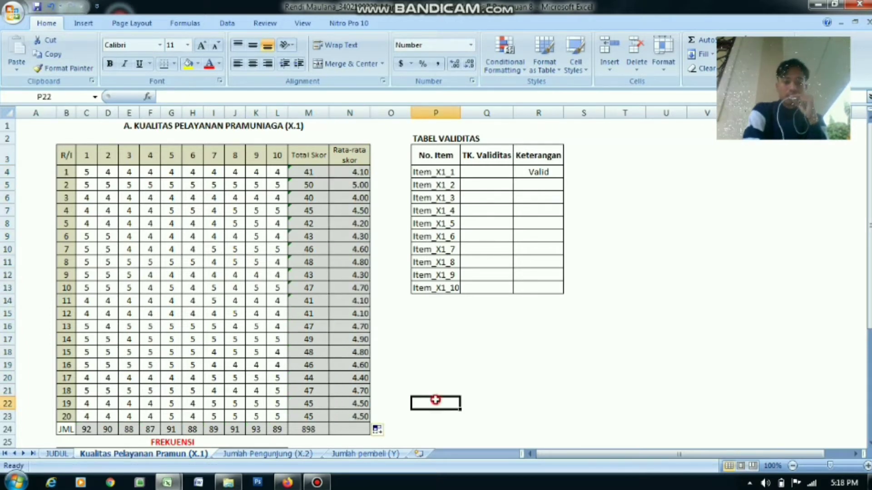
Start a COUNTIF formula in C27 of the FREKUENSI table with the item 1 scores C4:C23 as its range
drag(869, 204, 869, 289)
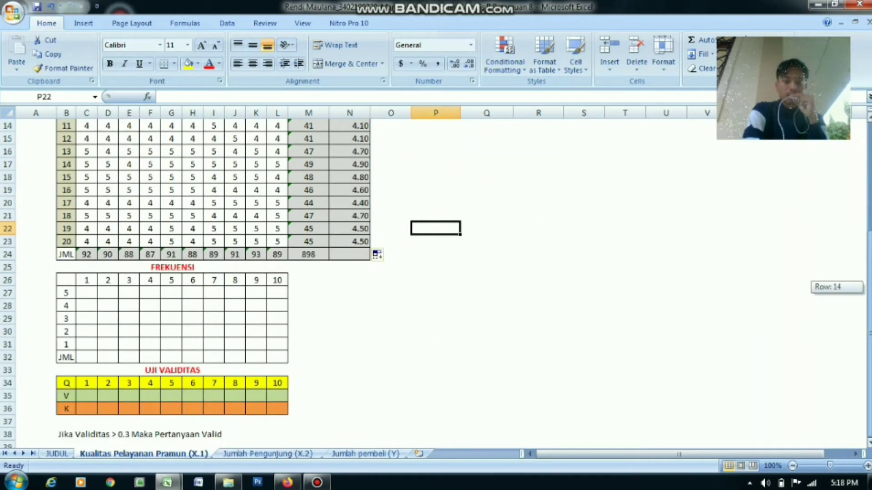
click(87, 293)
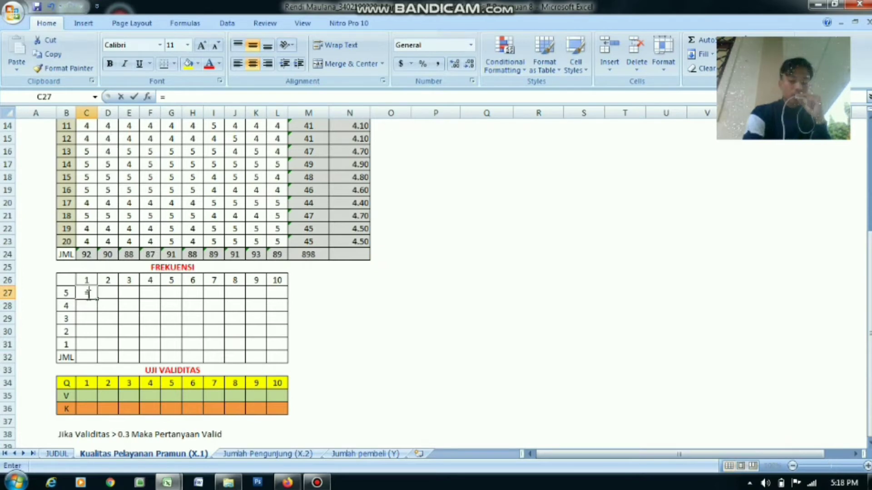
text(=Co)
text(unt)
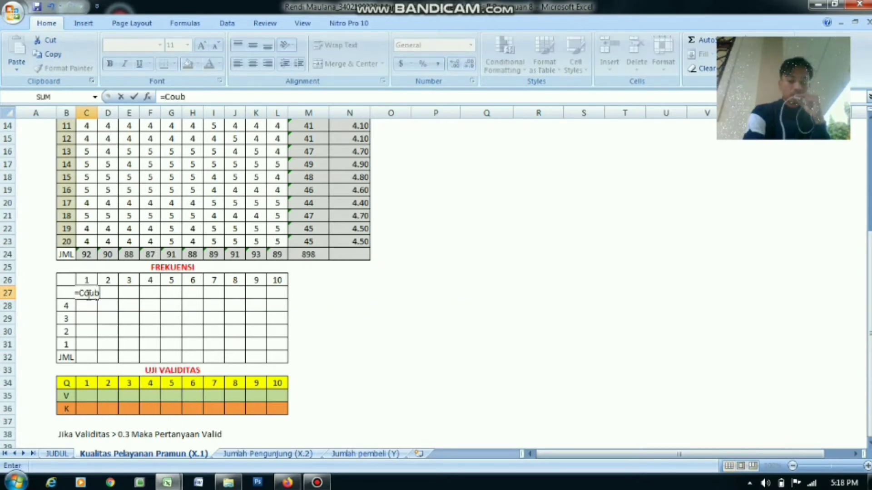
text(if)
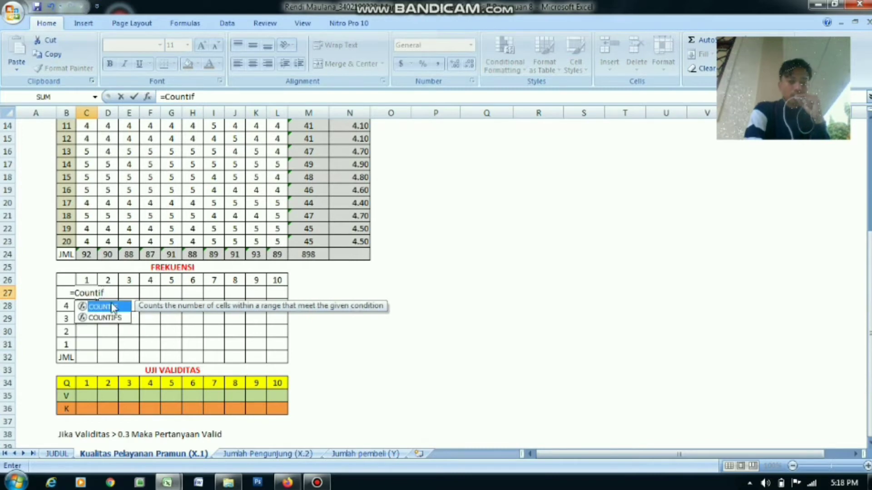
click(111, 308)
double_click(113, 309)
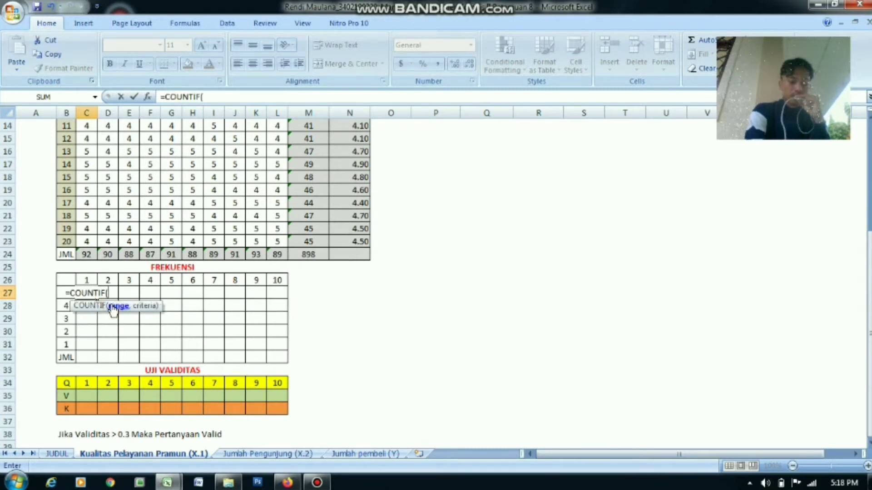
drag(868, 328, 868, 321)
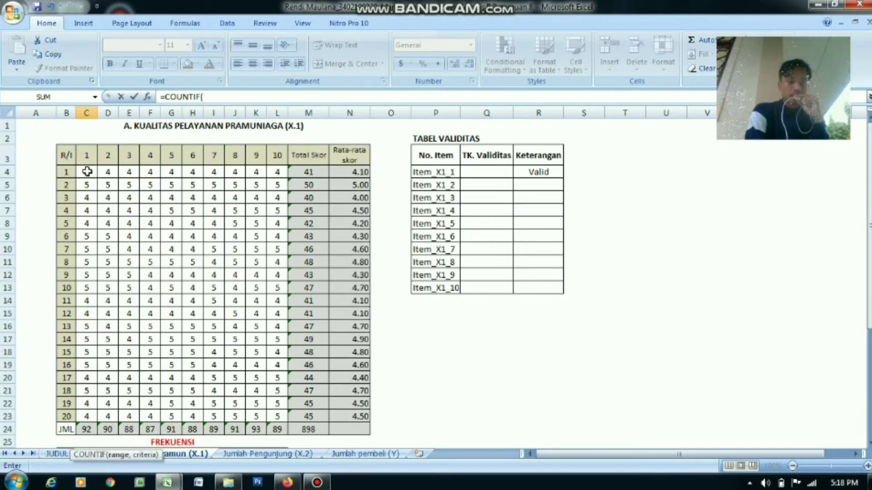
drag(87, 172, 88, 418)
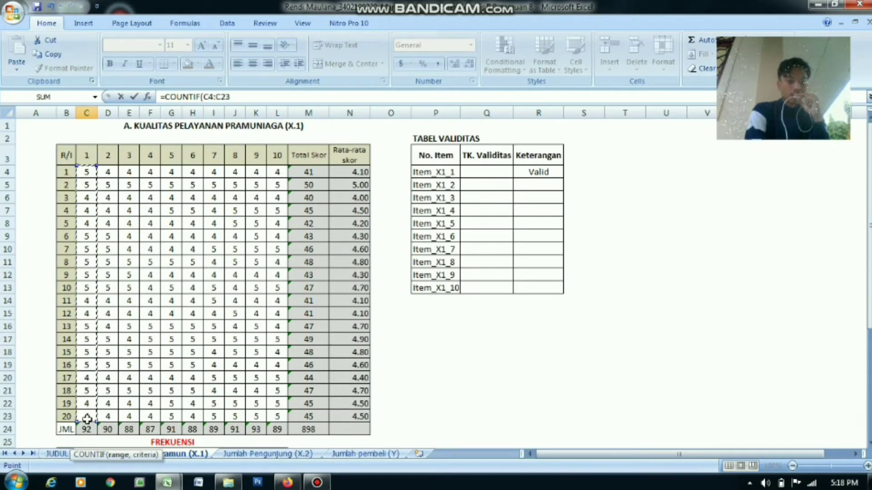
Lock only the rows of the COUNTIF range so that it reads C$4:C$23
key(F4)
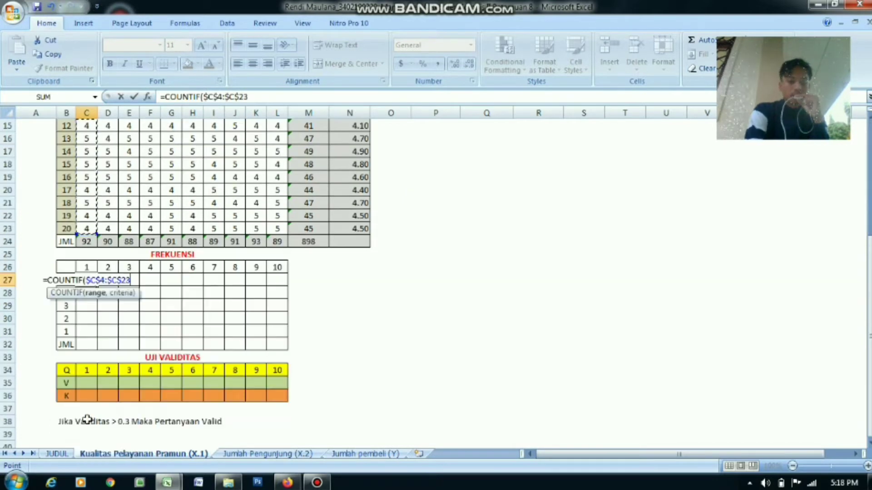
click(93, 280)
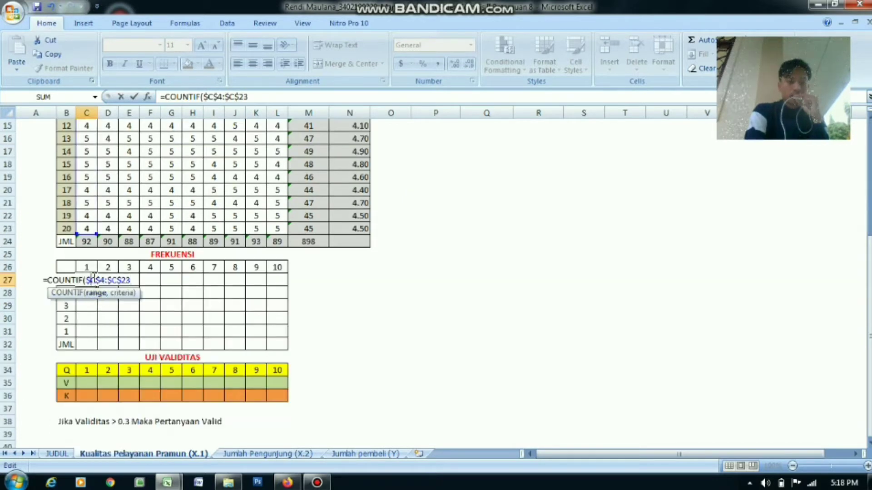
key(BackSpace)
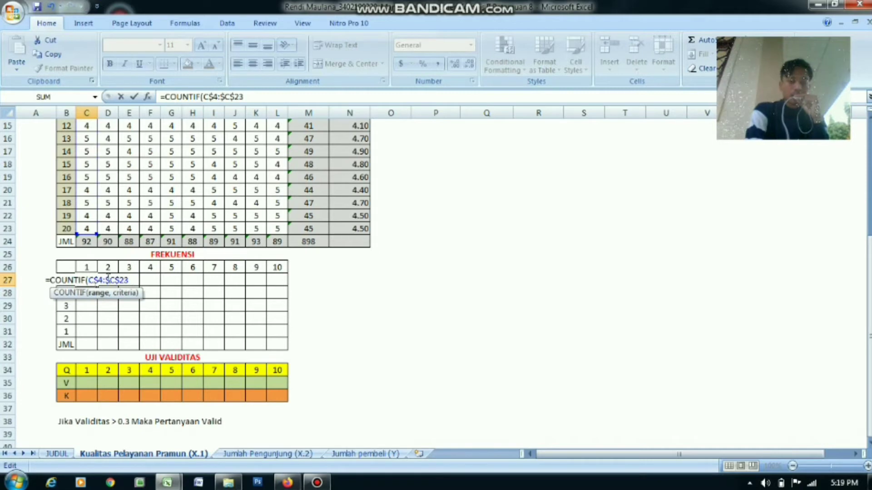
click(110, 280)
key(BackSpace)
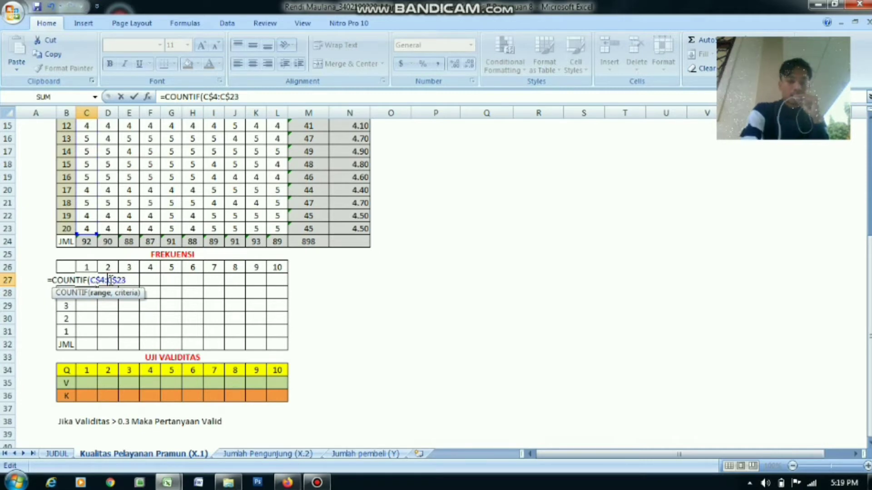
Complete the COUNTIF formula in C27 with $B27 as the criteria
click(126, 281)
text(,)
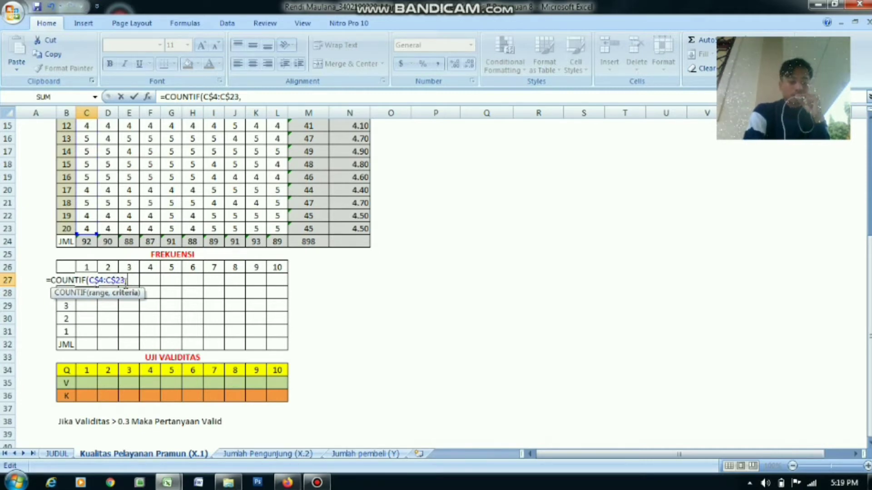
text($)
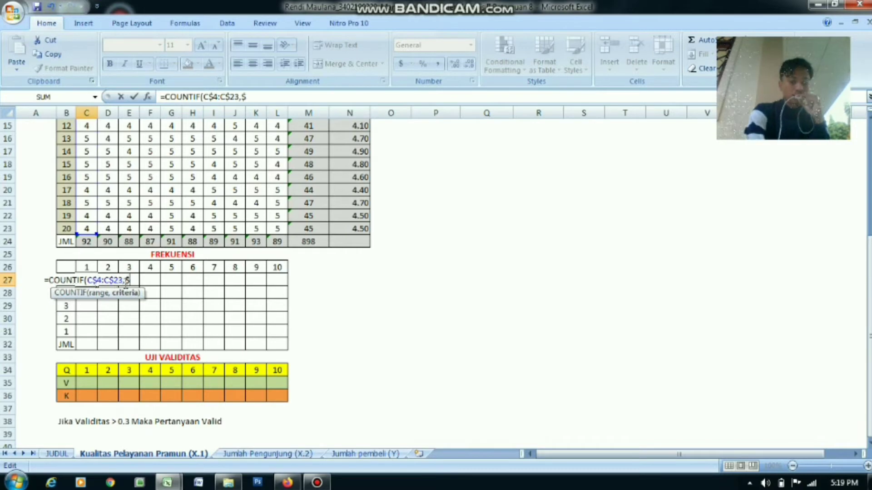
text(b)
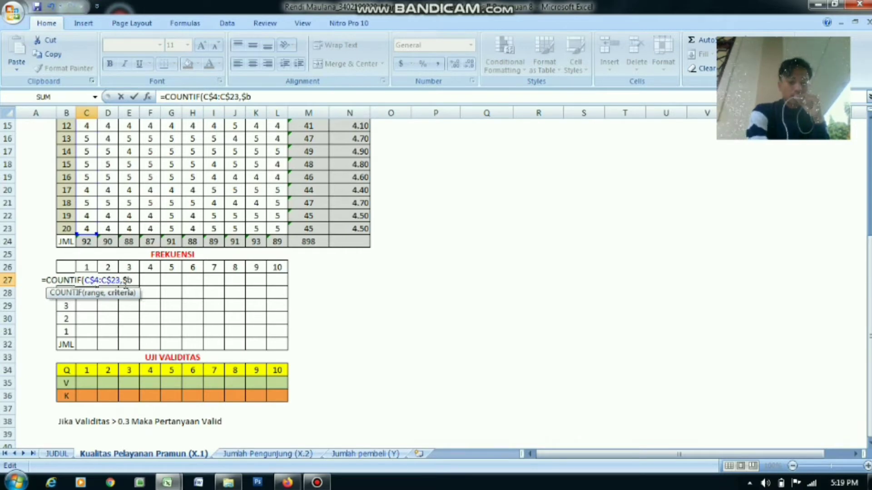
text(27)
key(Return)
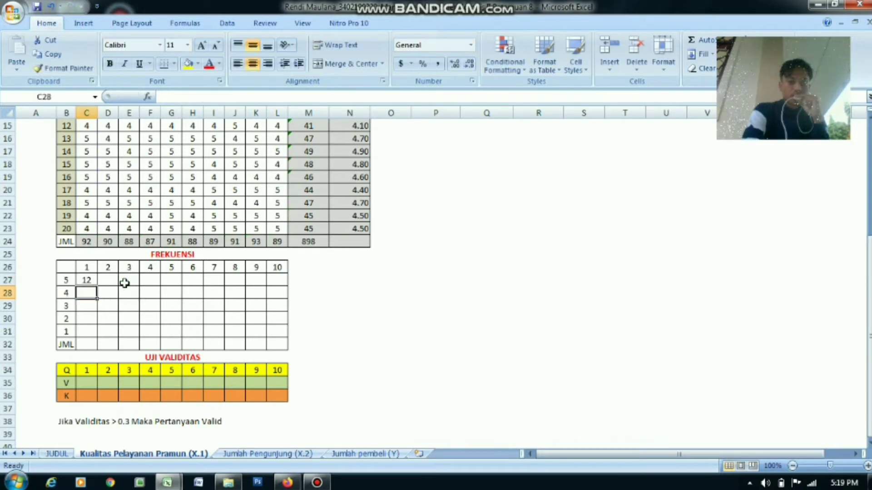
Copy the COUNTIF formula across C27:L31 and total each item's frequencies in the JML row with AutoSum
click(91, 280)
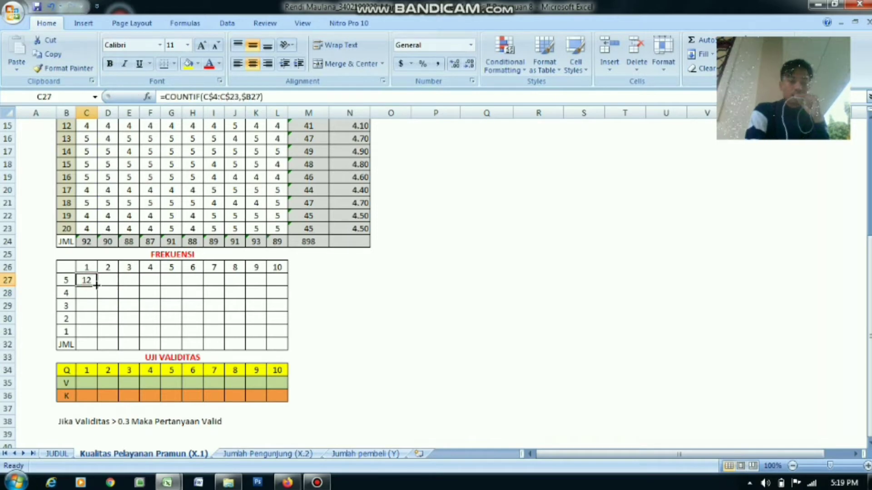
drag(96, 285, 290, 336)
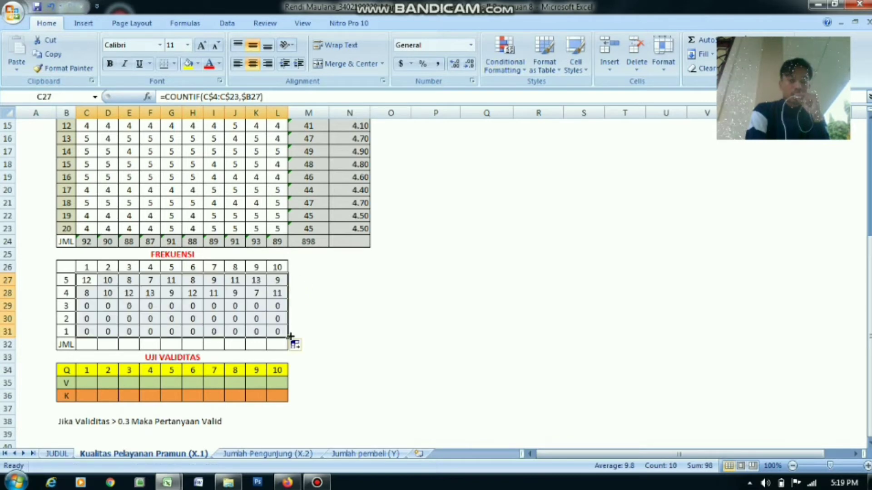
click(89, 344)
drag(86, 280, 277, 347)
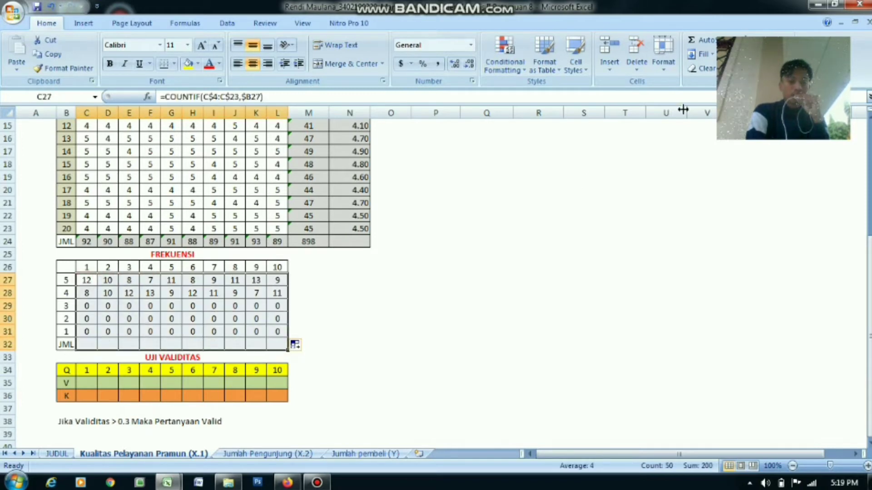
click(694, 41)
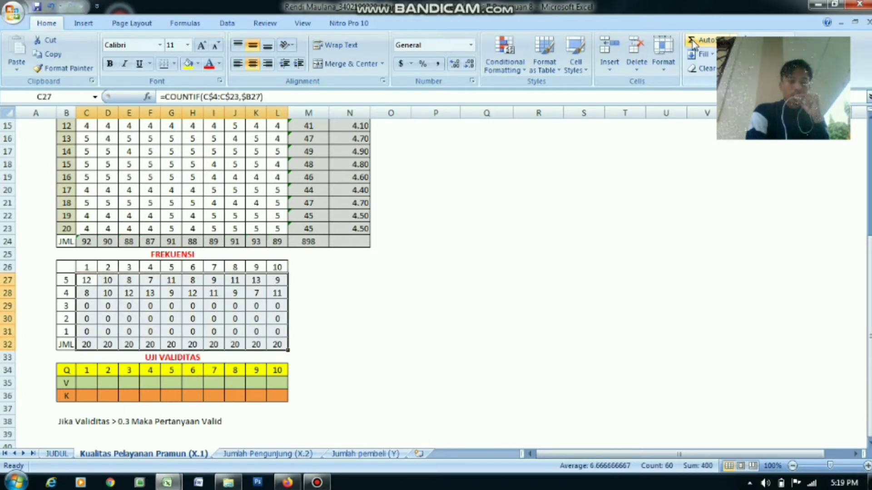
click(480, 307)
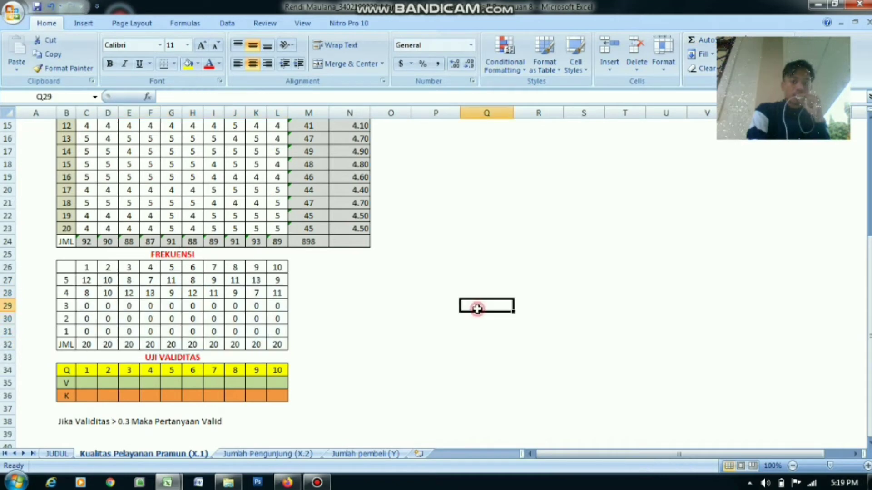
Start a PEARSON formula in C35 of the UJI VALIDITAS table with the item 1 scores C4:C23 as the first array
click(92, 382)
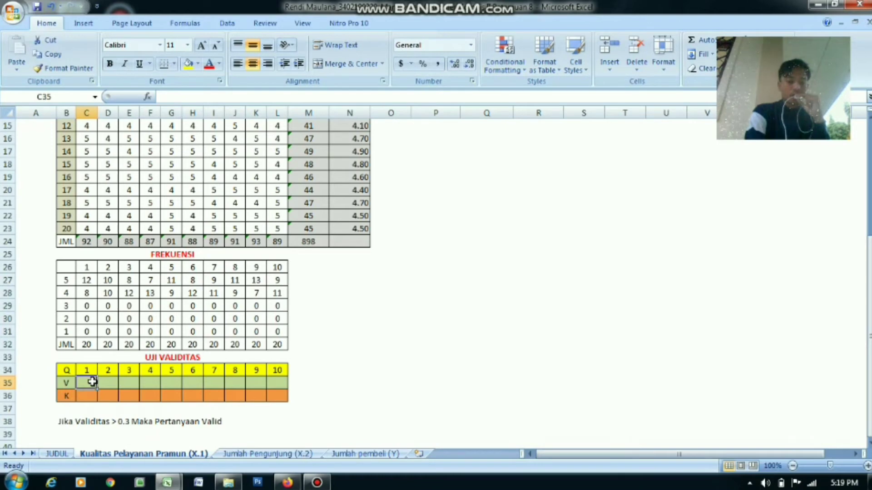
text(=)
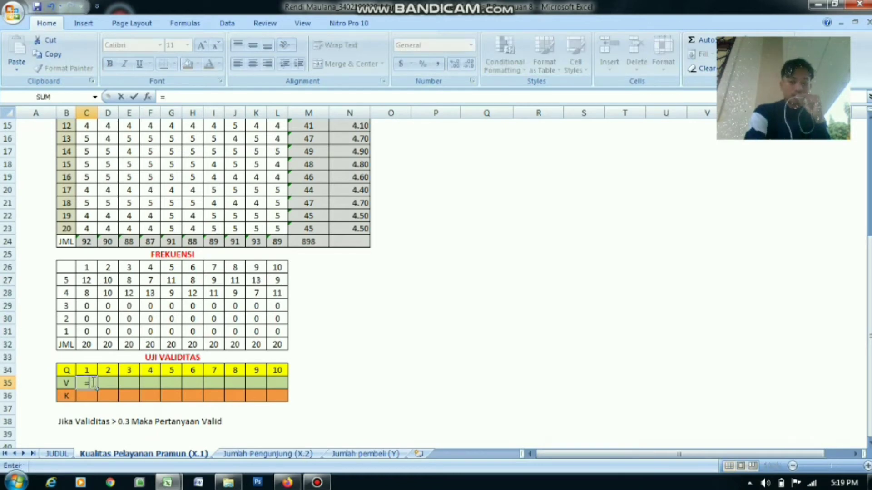
text(pears)
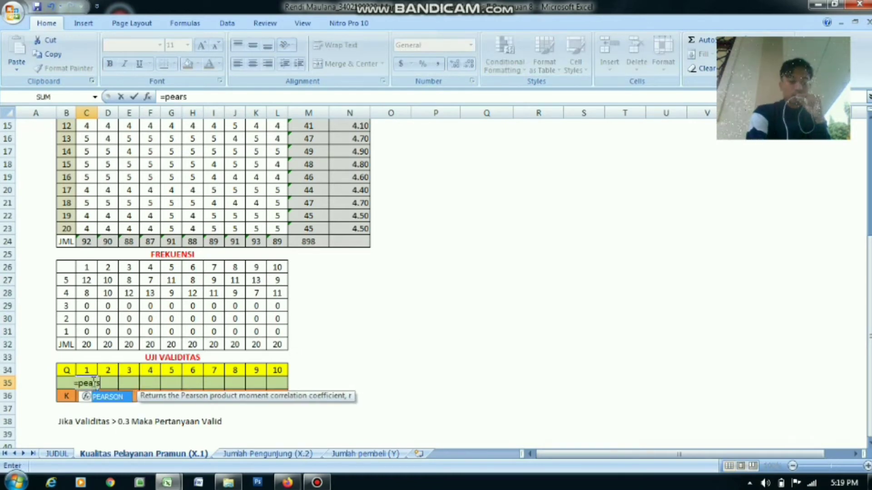
double_click(108, 397)
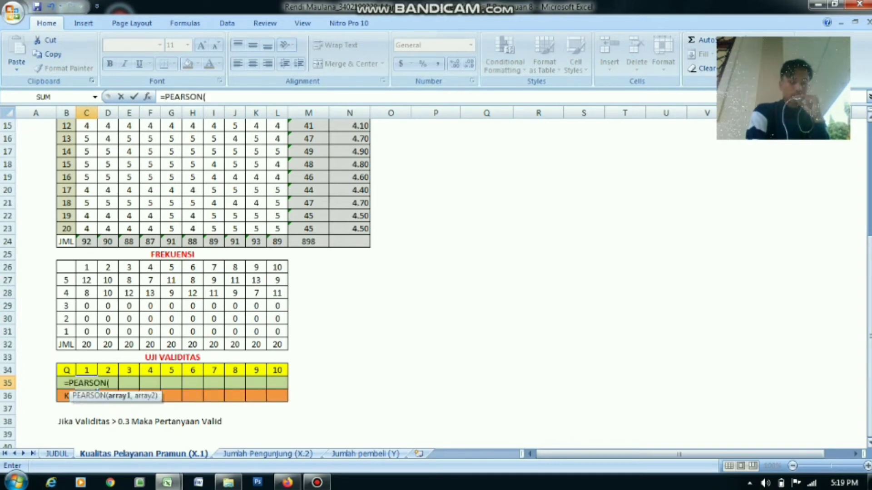
drag(869, 363, 869, 318)
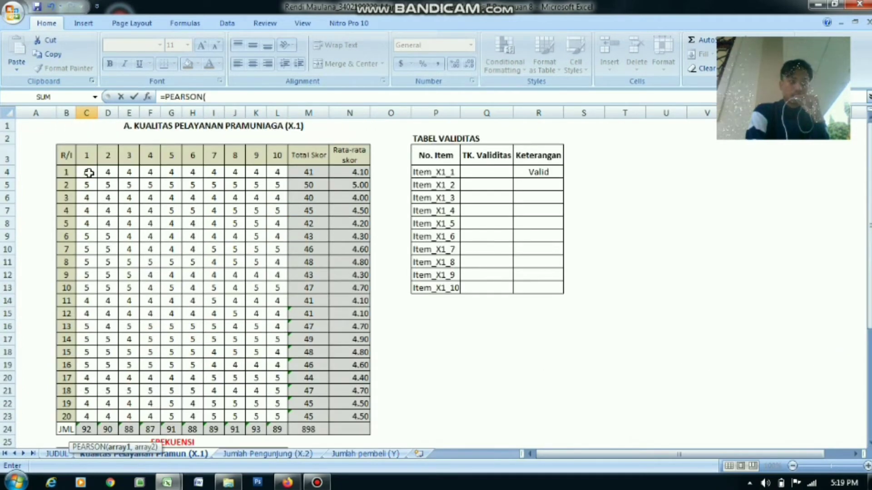
drag(86, 171, 84, 417)
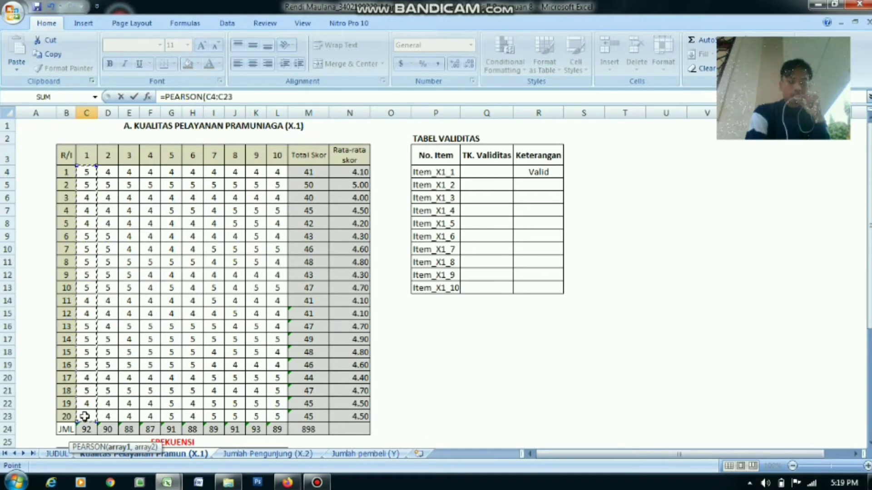
key(Return)
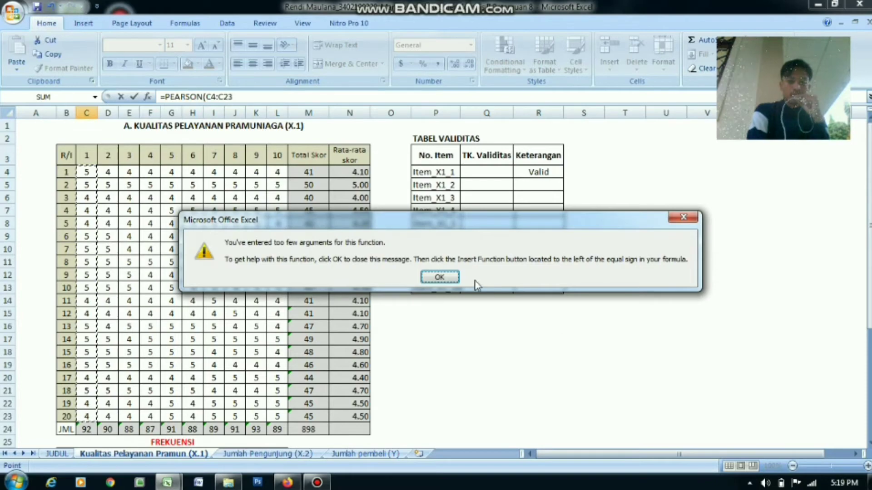
click(439, 278)
Complete the PEARSON formula in C35 with the total scores as the second array, locked as $M$4:$M$23
drag(869, 245, 869, 338)
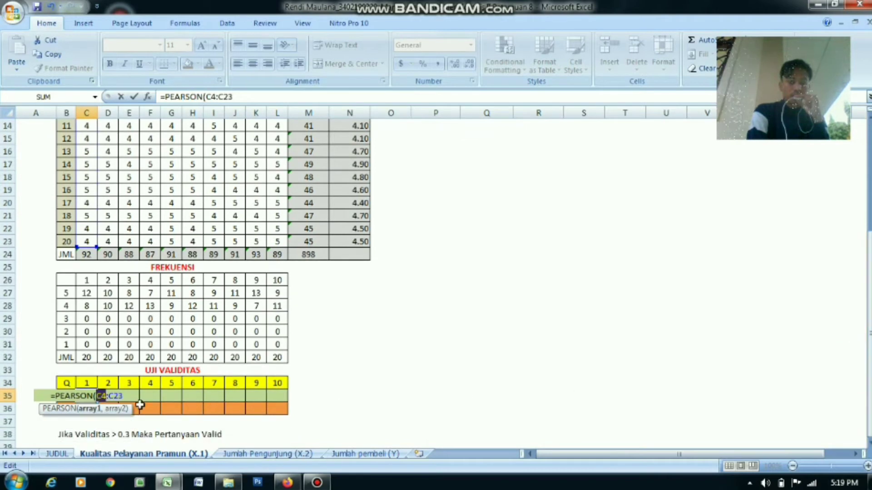
click(128, 397)
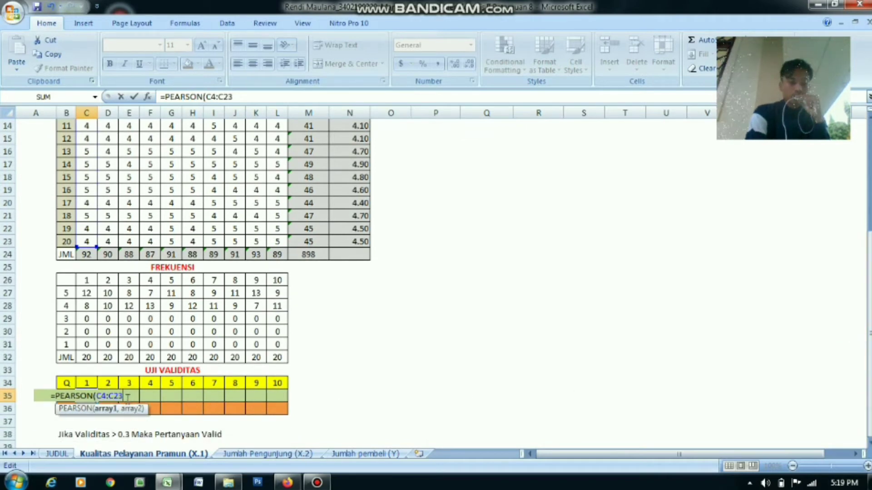
text(,)
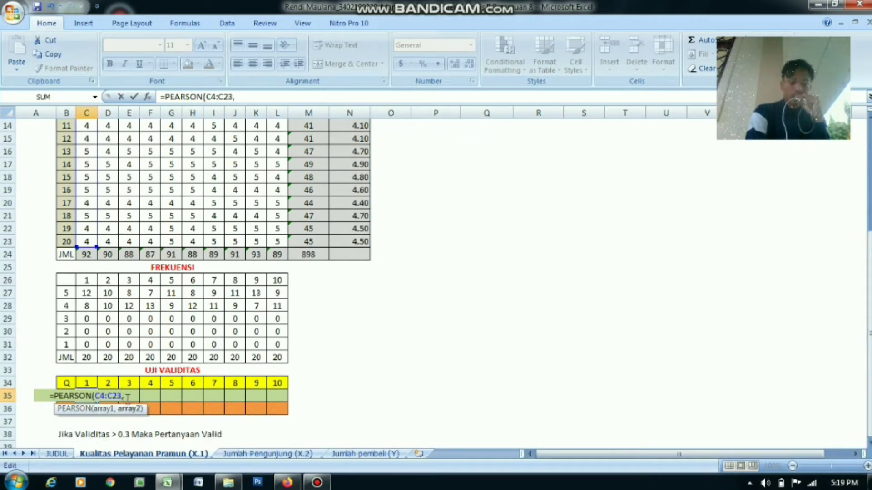
drag(868, 330, 869, 222)
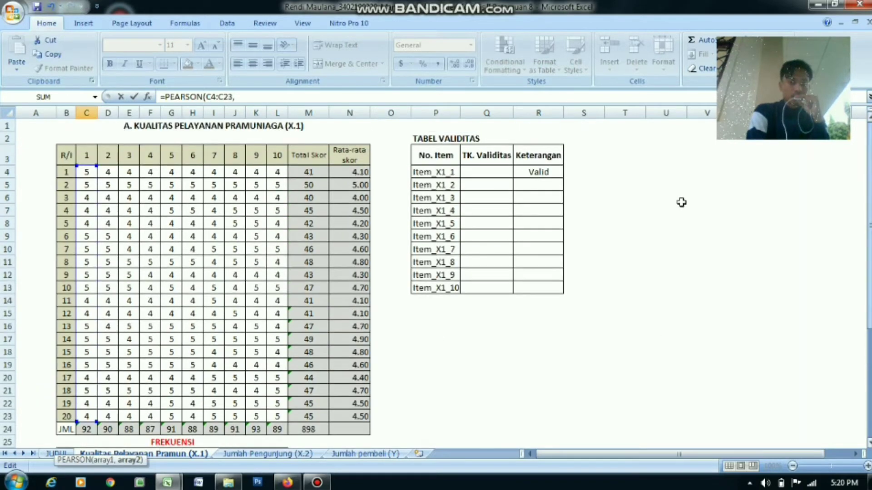
click(308, 172)
drag(308, 172, 304, 417)
drag(869, 290, 868, 391)
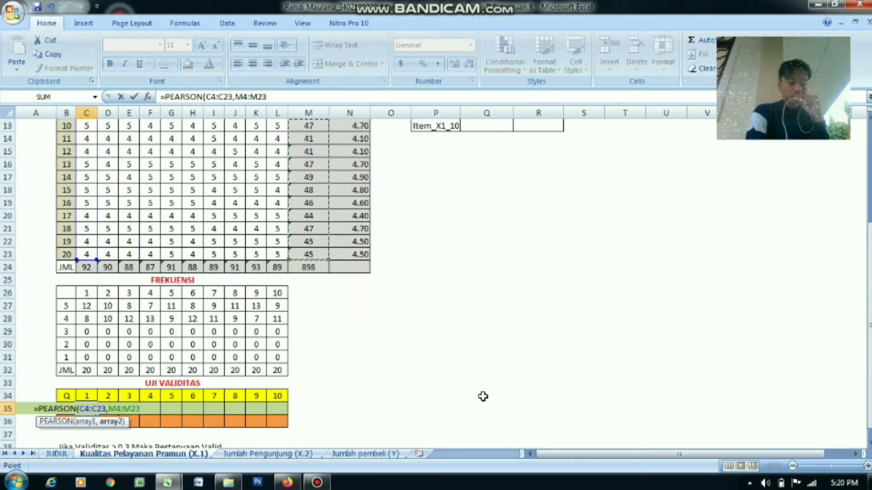
key(F4)
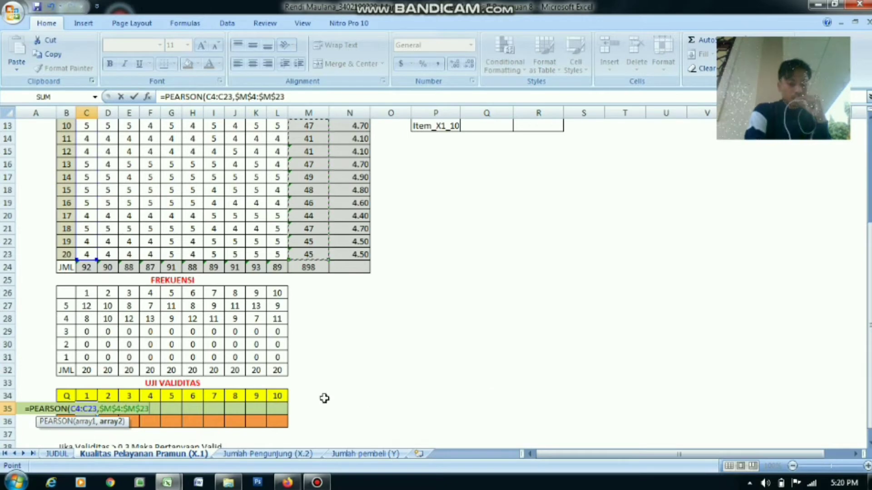
key(Return)
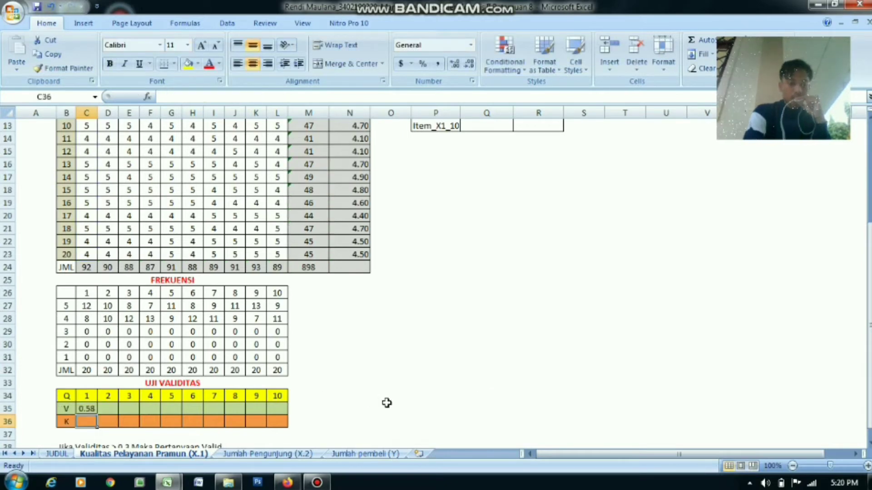
Copy the PEARSON formula from C35 across the V row to L35 for all ten items
click(86, 409)
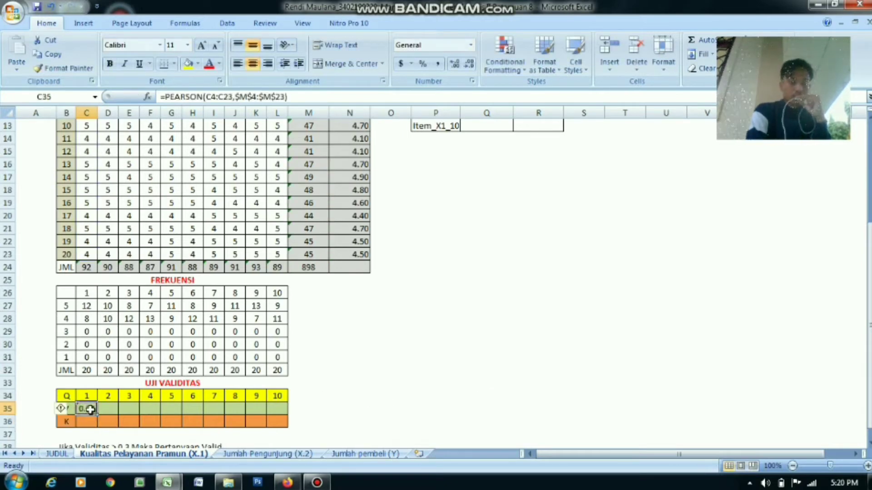
drag(97, 415, 283, 419)
click(382, 404)
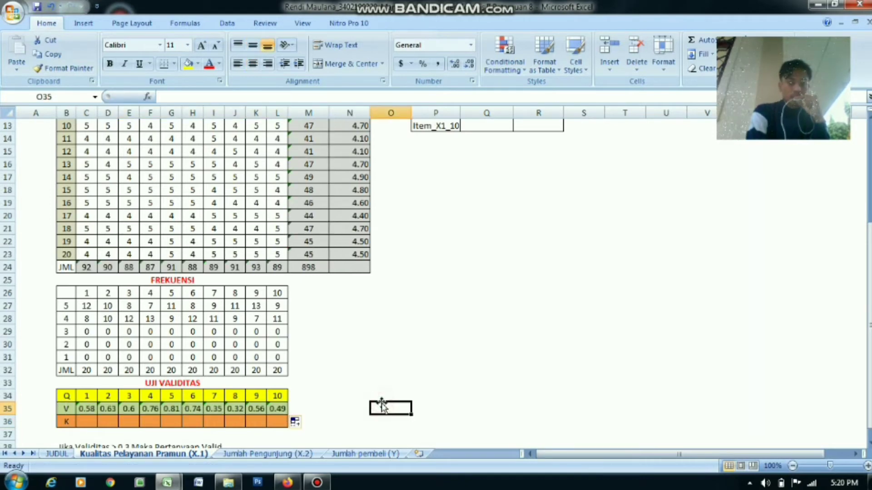
Copy the ten items' validity values in C35:L35 of the UJI VALIDITAS table
drag(869, 350, 870, 358)
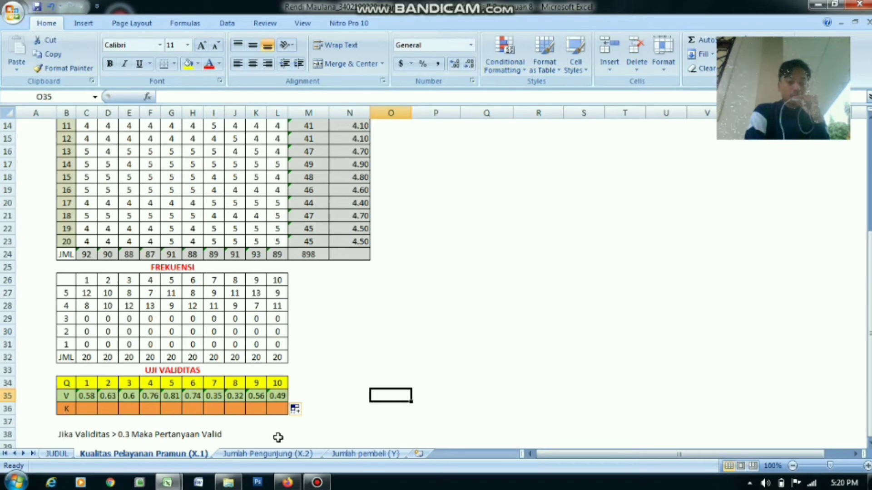
scroll(278, 437, up, 5)
scroll(385, 326, down, 3)
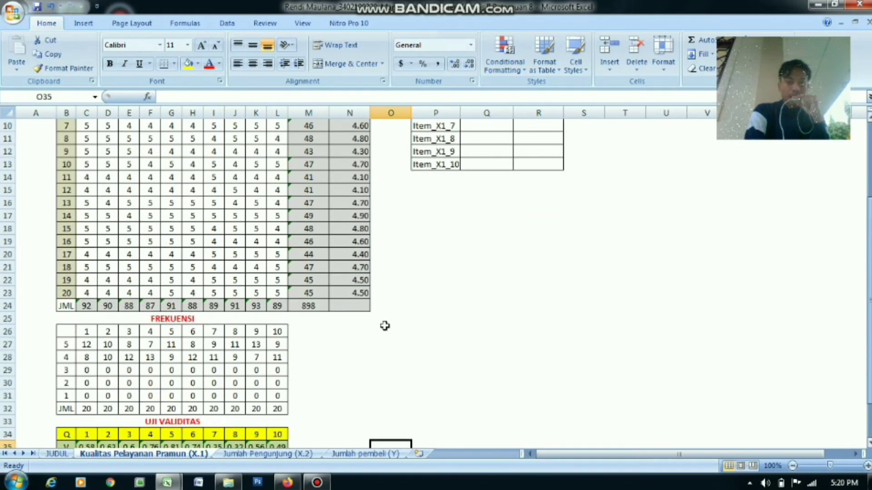
scroll(341, 339, down, 1)
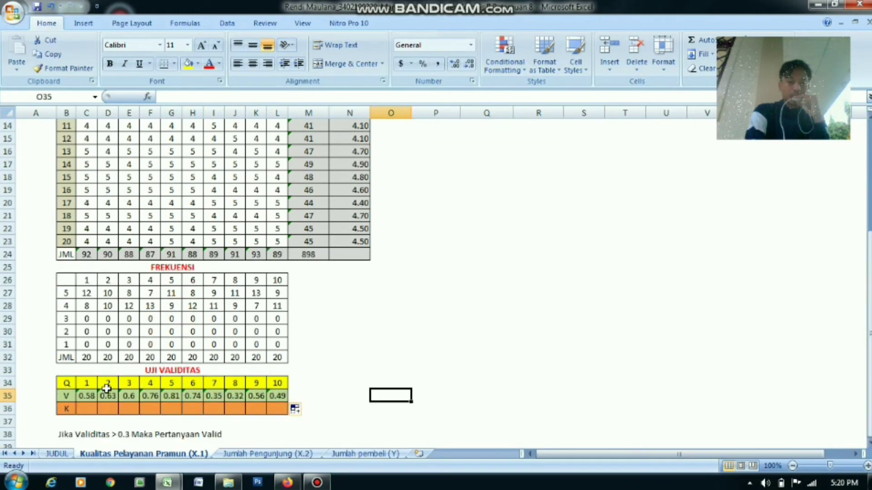
drag(82, 397, 281, 397)
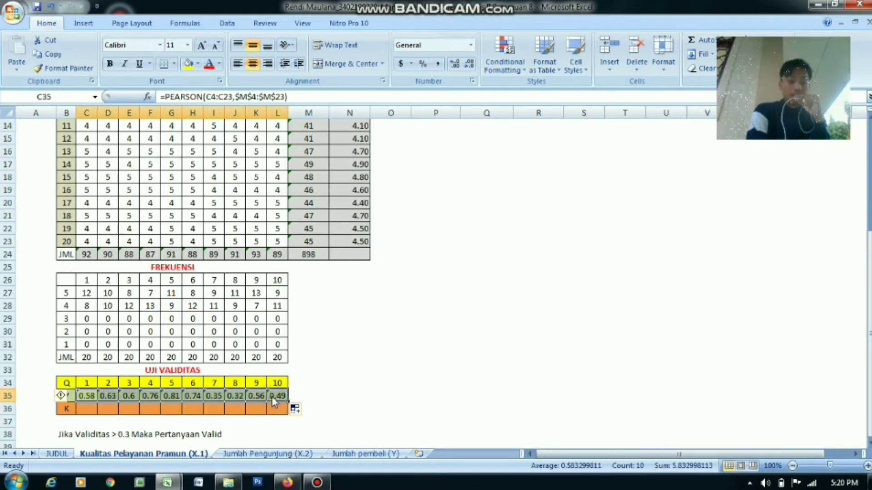
right_click(272, 398)
click(303, 213)
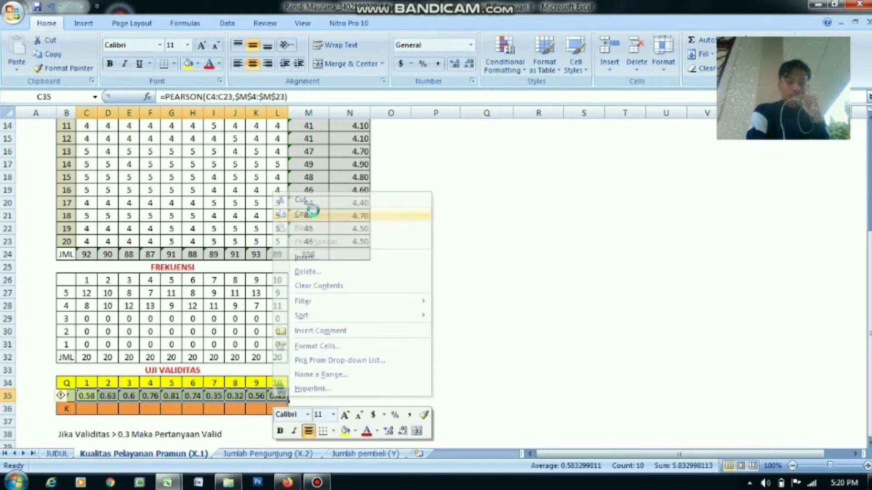
scroll(60, 395, up, 4)
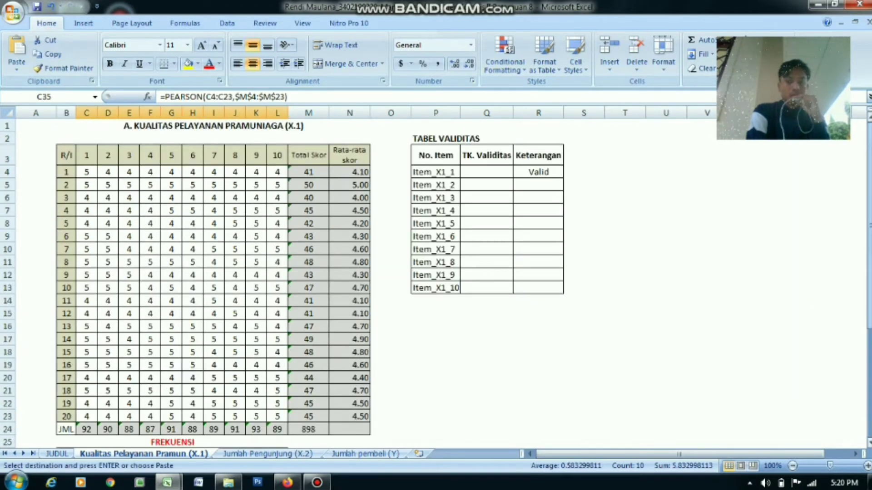
Paste the copied validity values into the TK. Validitas column from Q4 down, as values only and transposed
click(497, 173)
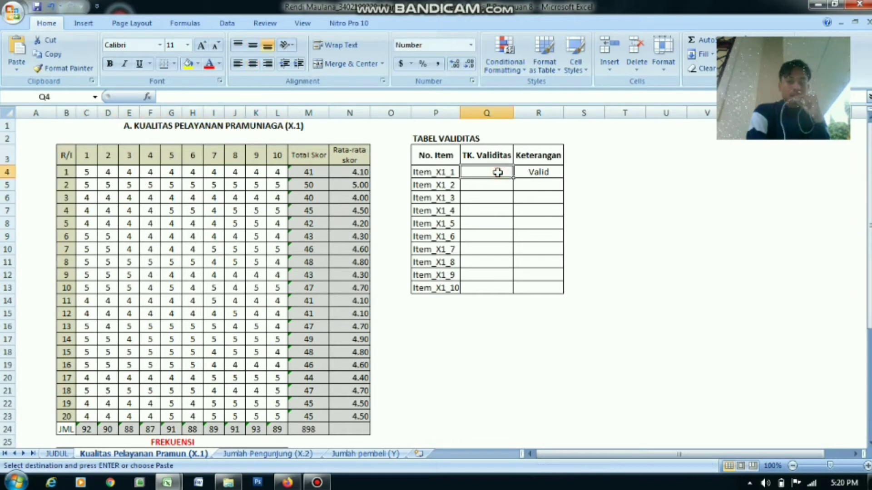
right_click(499, 174)
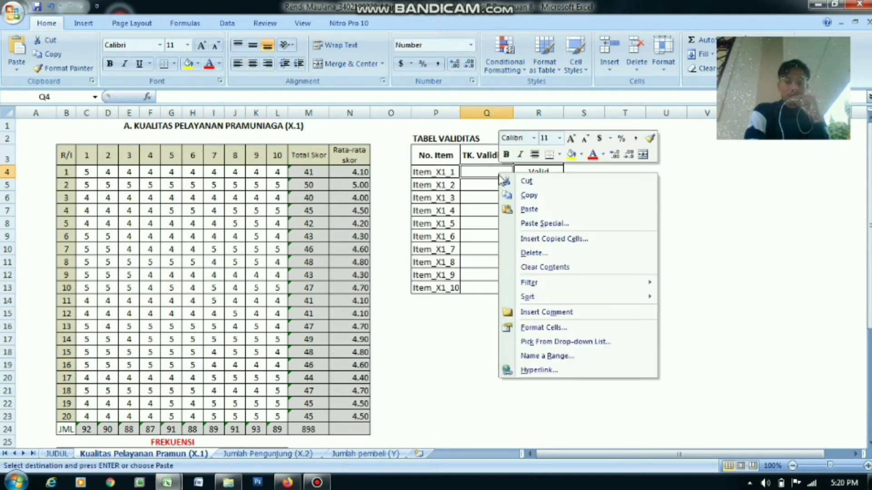
click(556, 224)
click(468, 173)
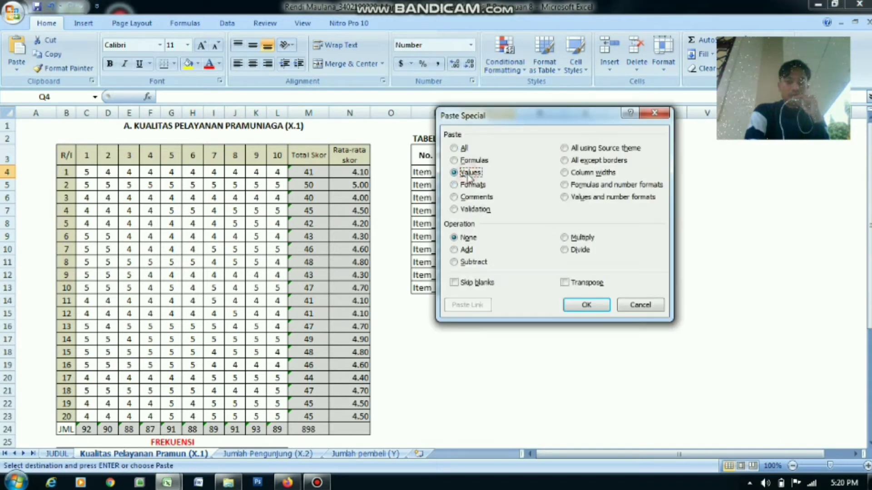
click(565, 282)
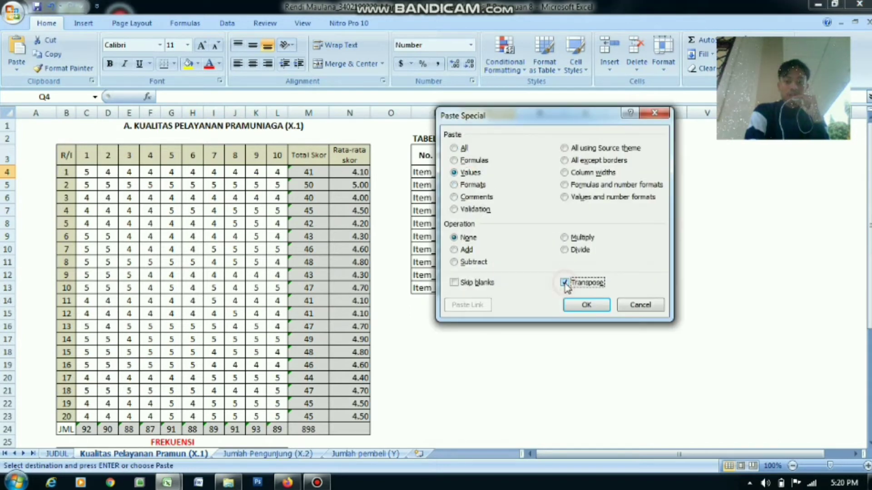
click(584, 305)
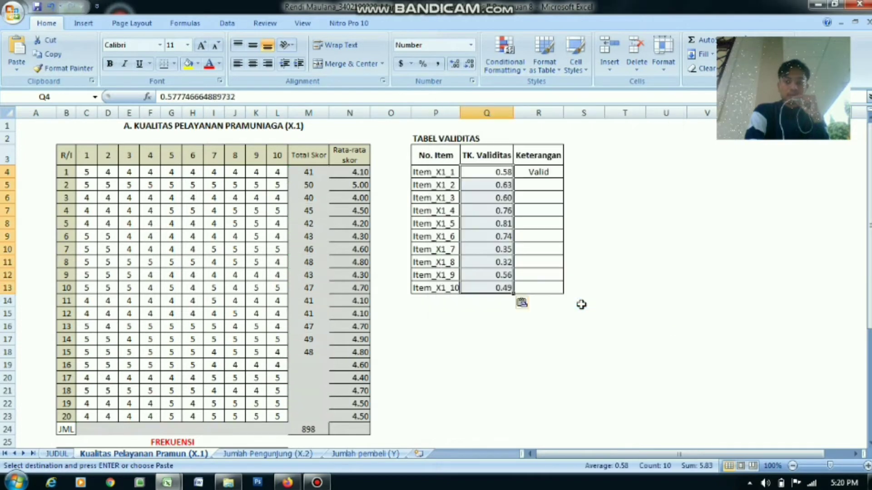
click(583, 300)
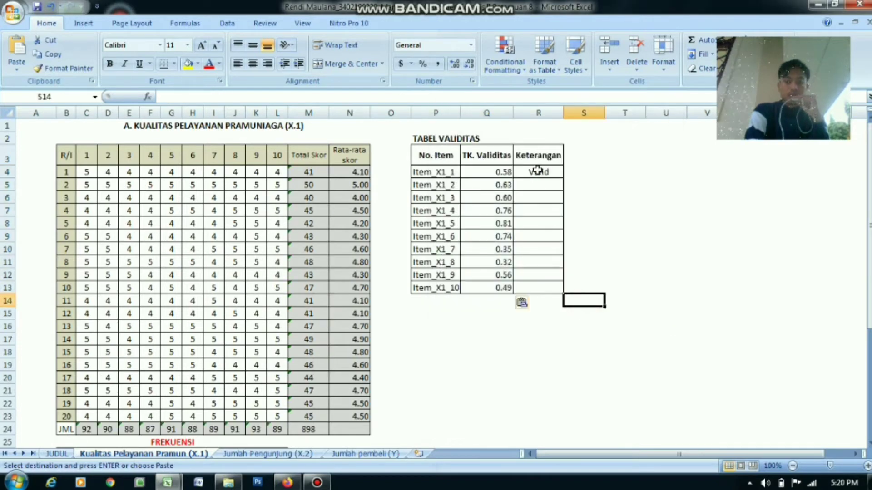
Fill the Valid entry from R4 down the Keterangan column to R13
click(539, 171)
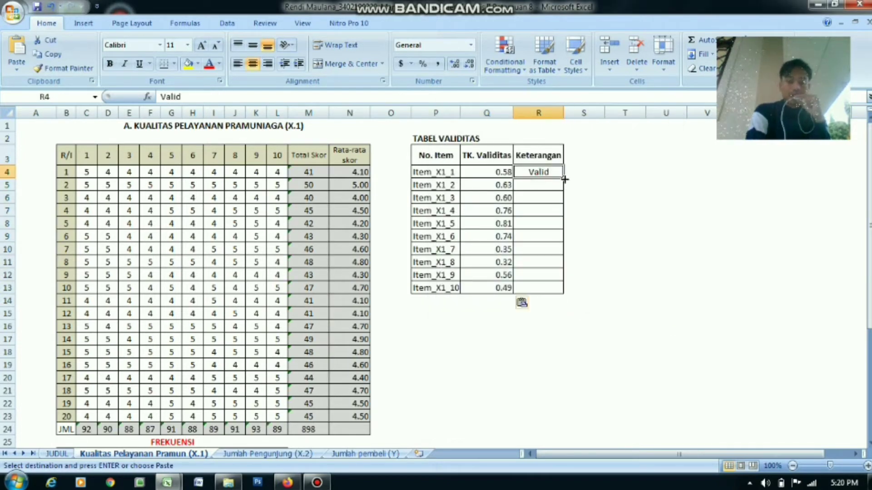
drag(564, 179, 564, 294)
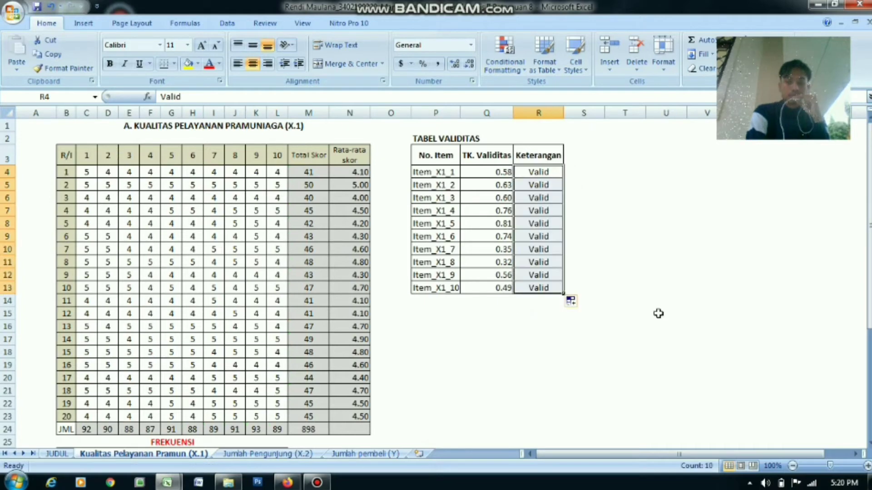
click(659, 314)
On the Jumlah Pengunjung (X.2) sheet, total each respondent's and each item's scores over C4:M24 with AutoSum
drag(870, 247, 869, 352)
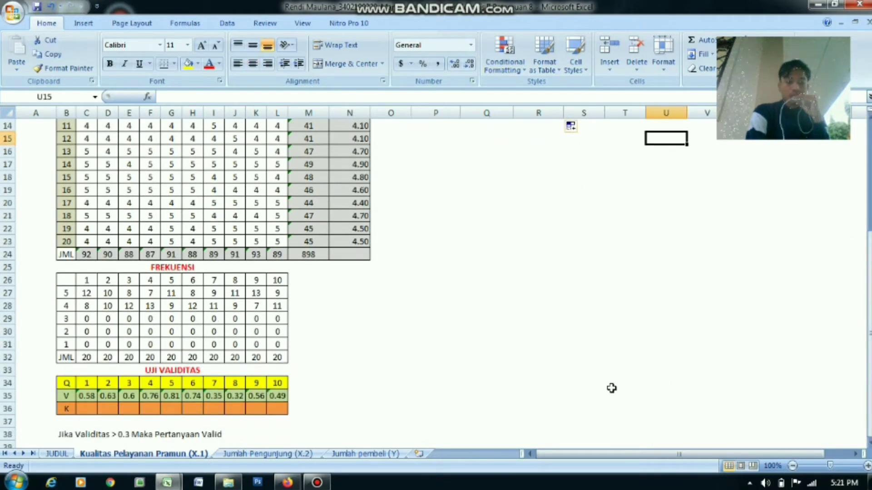
click(277, 454)
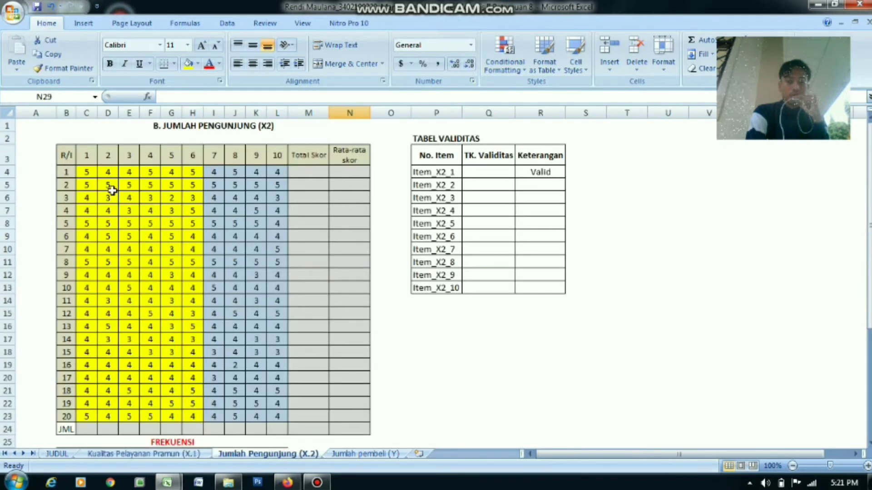
drag(92, 172, 312, 429)
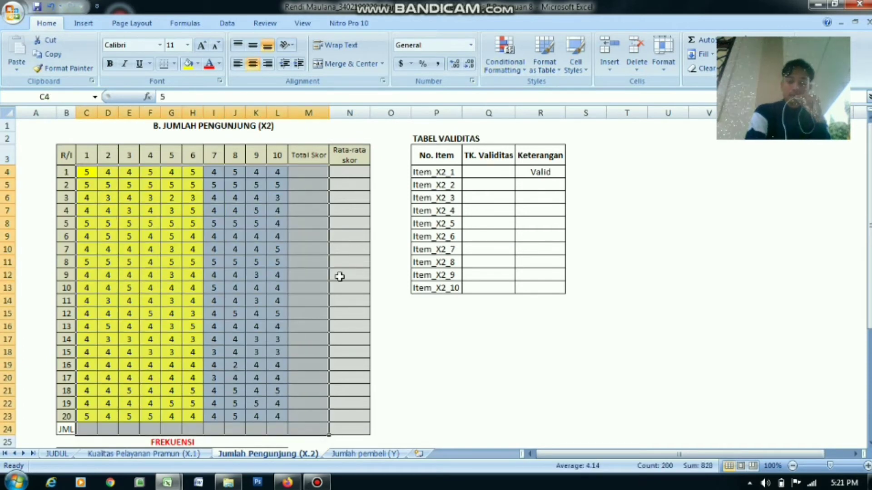
click(691, 40)
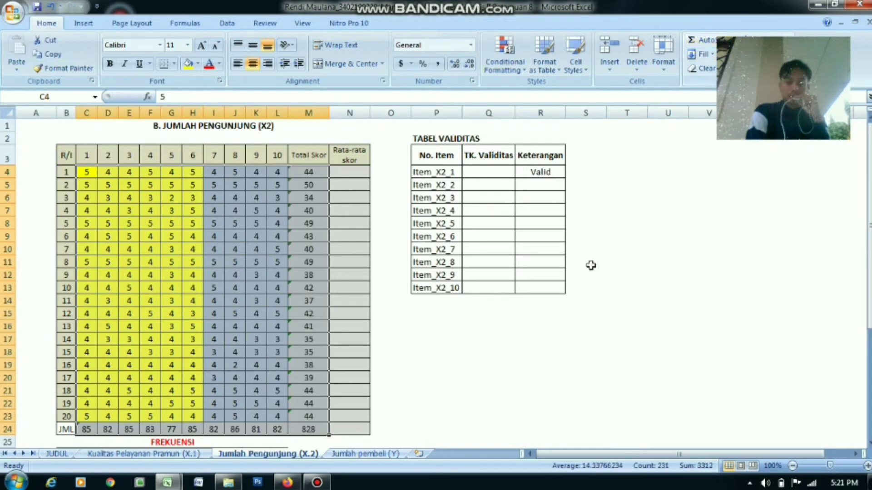
click(590, 265)
Calculate each respondent's average score in the Rata-rata skor column with =M4/10, filled down from N4 to N23
click(348, 170)
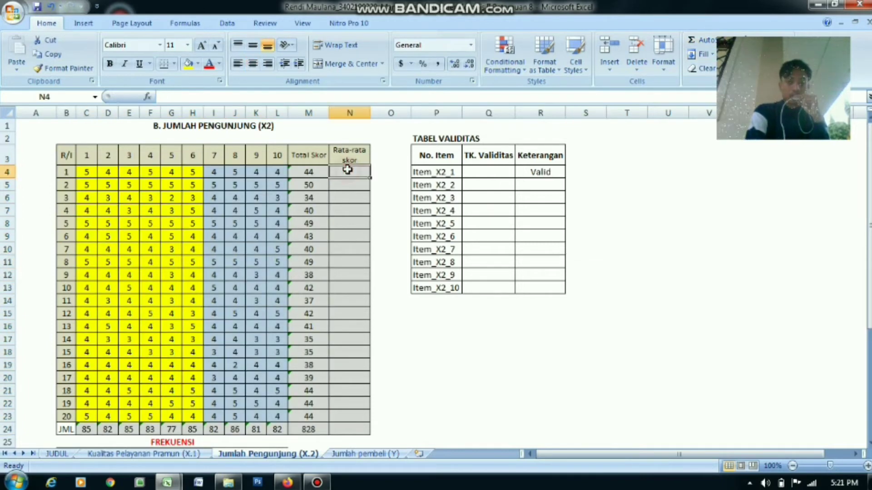
text(=)
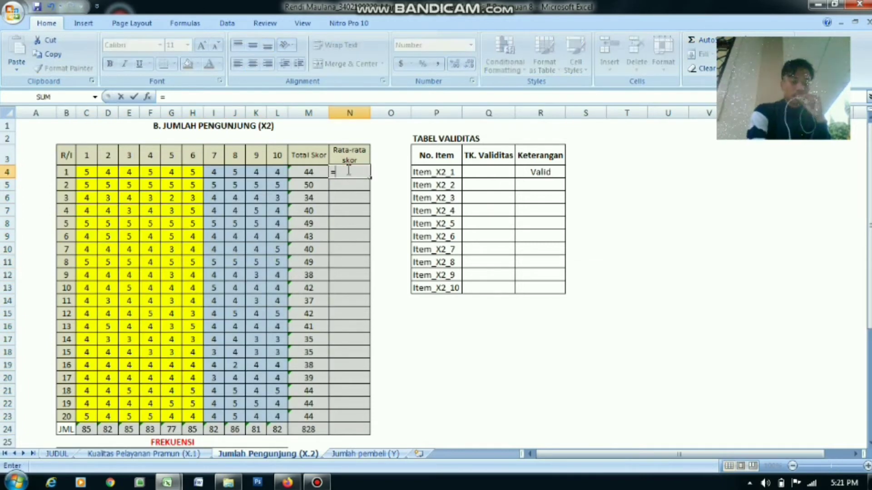
click(315, 170)
text(/10)
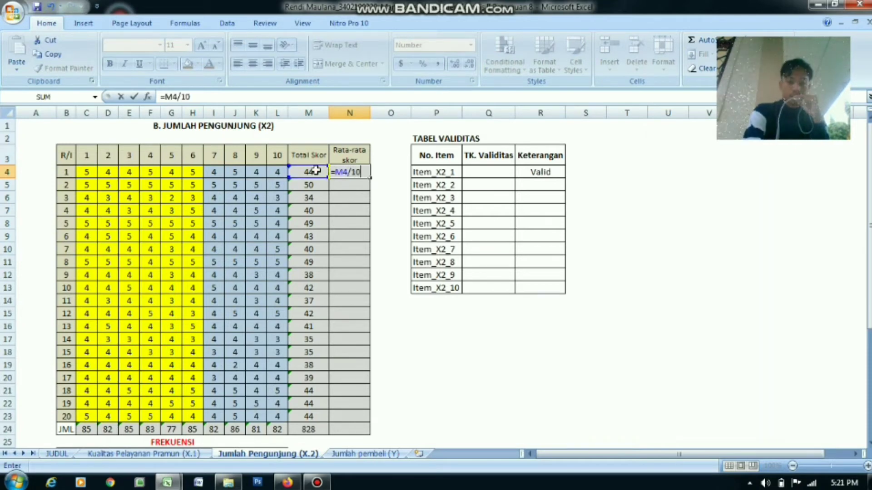
key(Return)
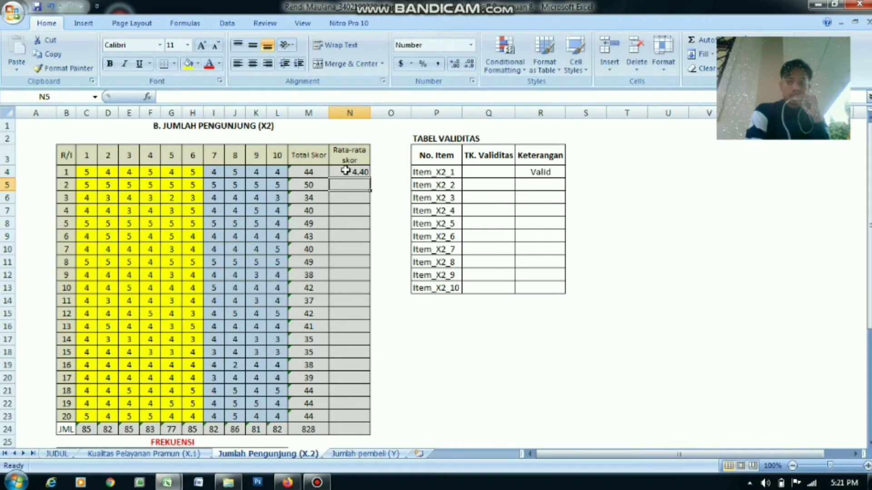
click(350, 172)
drag(368, 178, 350, 416)
drag(868, 205, 869, 316)
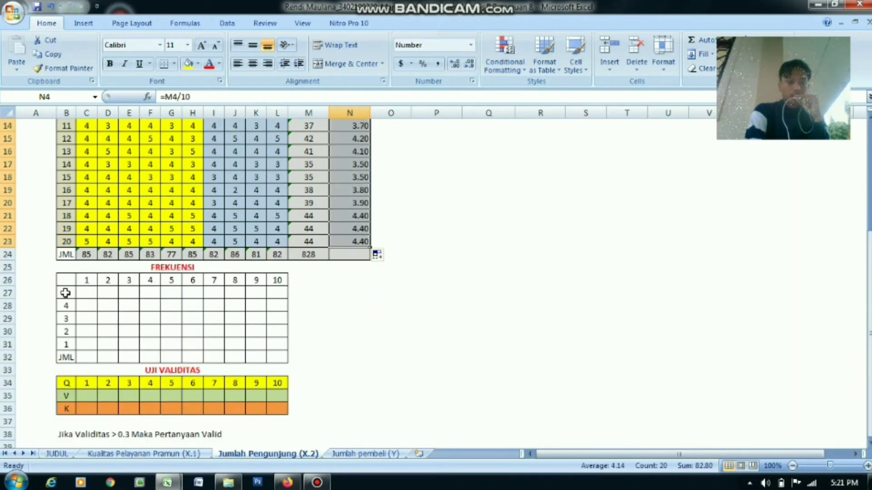
click(87, 295)
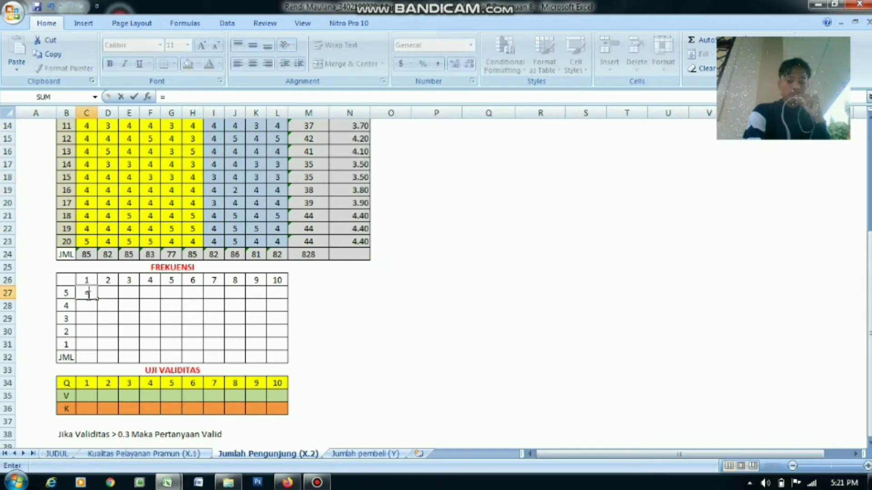
text(=Count)
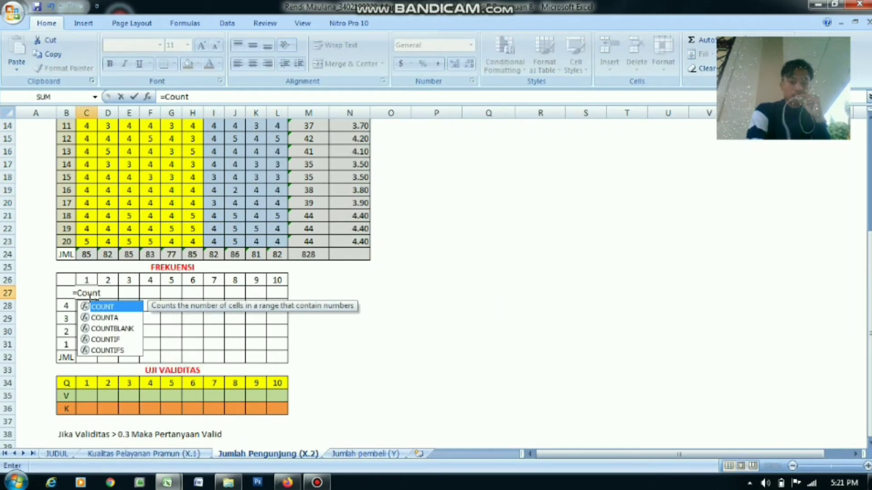
double_click(106, 340)
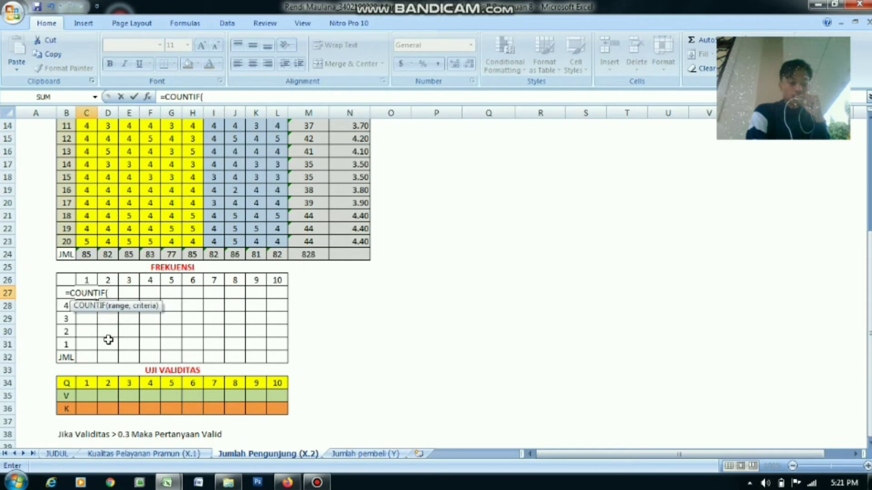
drag(868, 326, 868, 240)
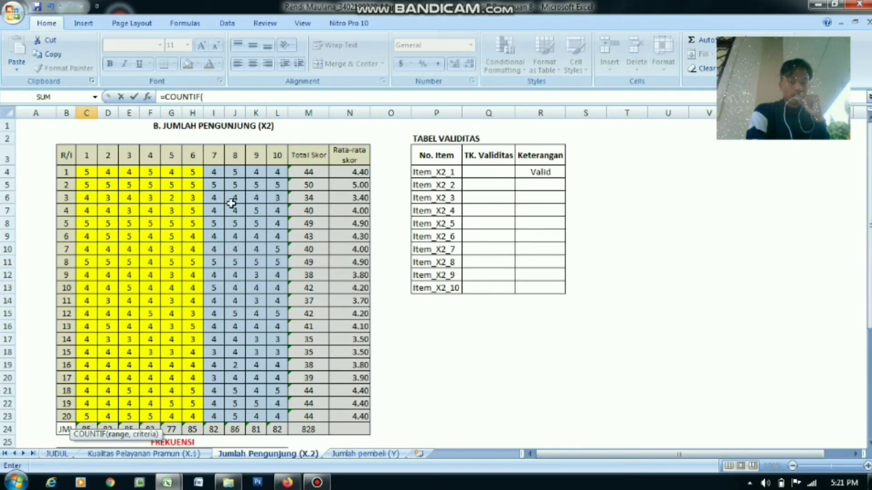
drag(86, 169, 80, 416)
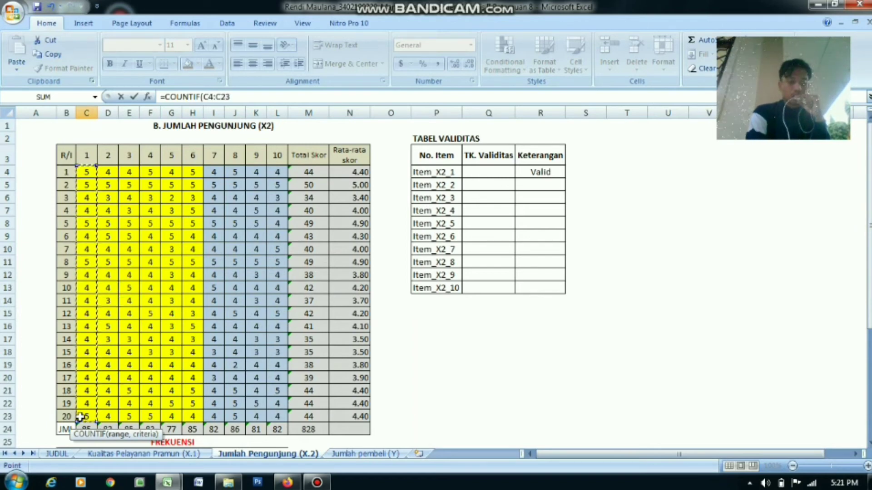
text(4)
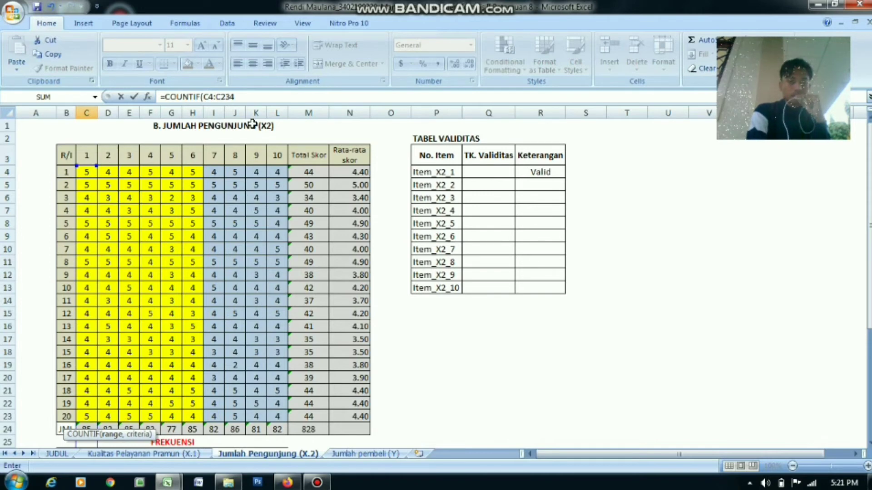
click(239, 96)
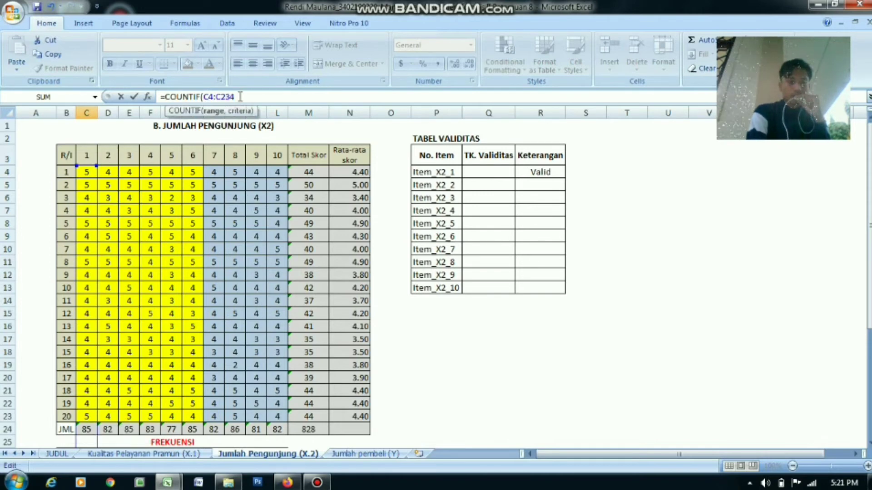
key(F4)
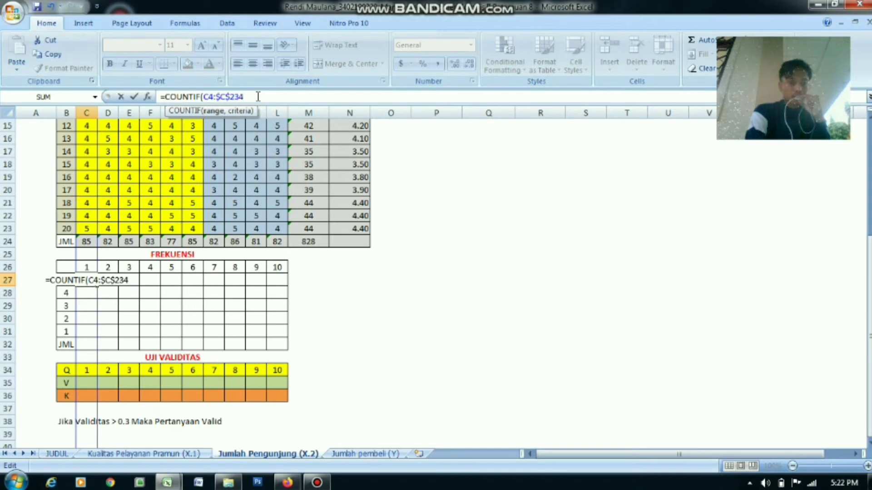
drag(258, 96, 196, 97)
key(BackSpace)
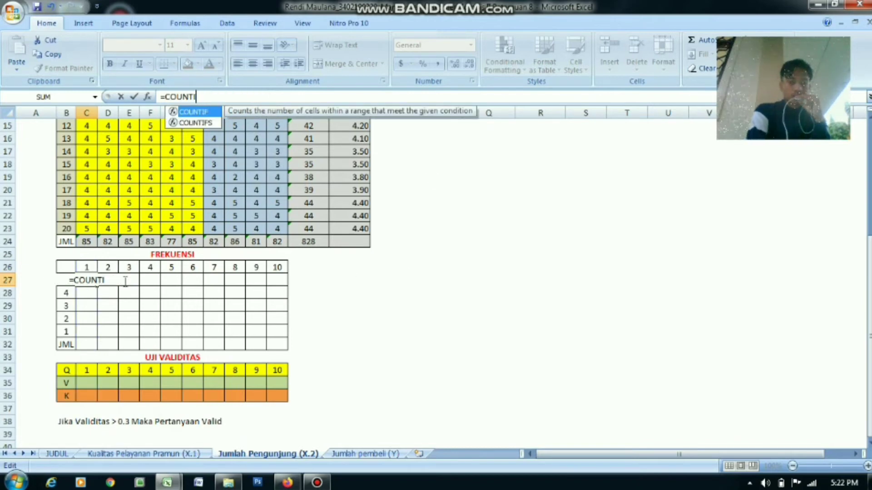
key(BackSpace)
key(BackSpace)
key(BackSpace)
key(BackSpace)
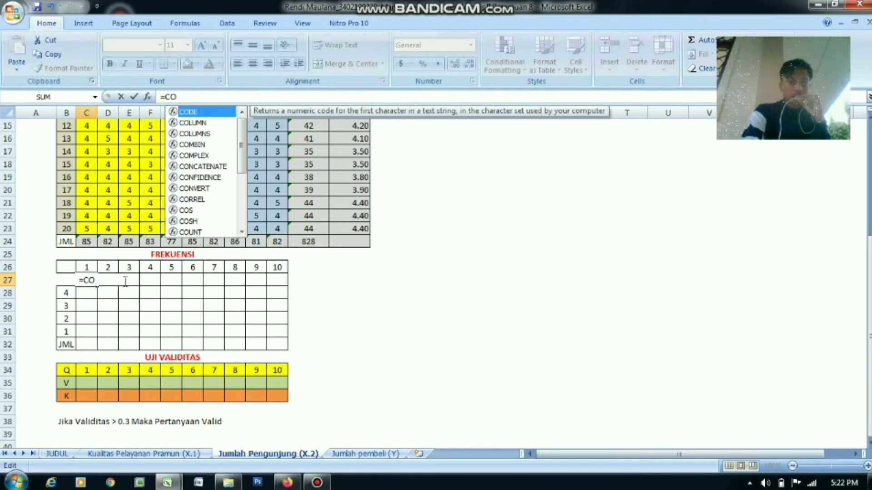
Build a COUNTIF formula in C27 of the FREKUENSI table over item 1's scores, with only the rows locked as C$4:C$23
text(untif)
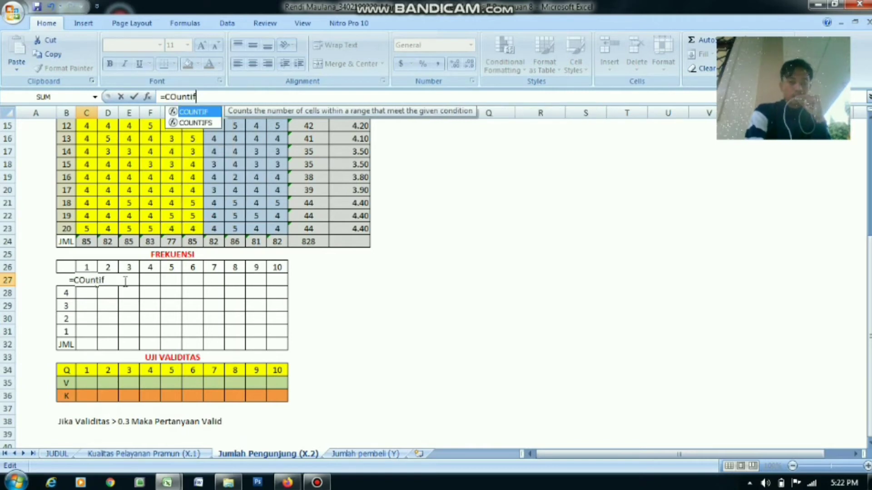
double_click(200, 113)
scroll(277, 216, up, 4)
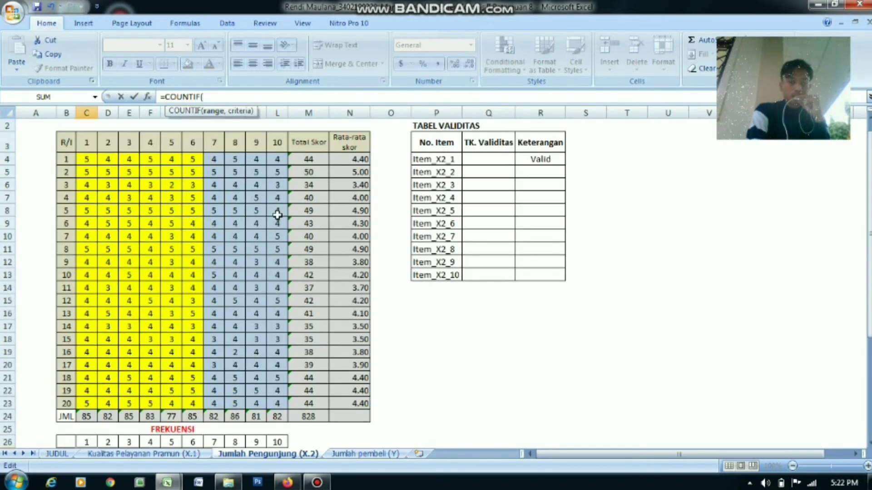
drag(86, 160, 86, 404)
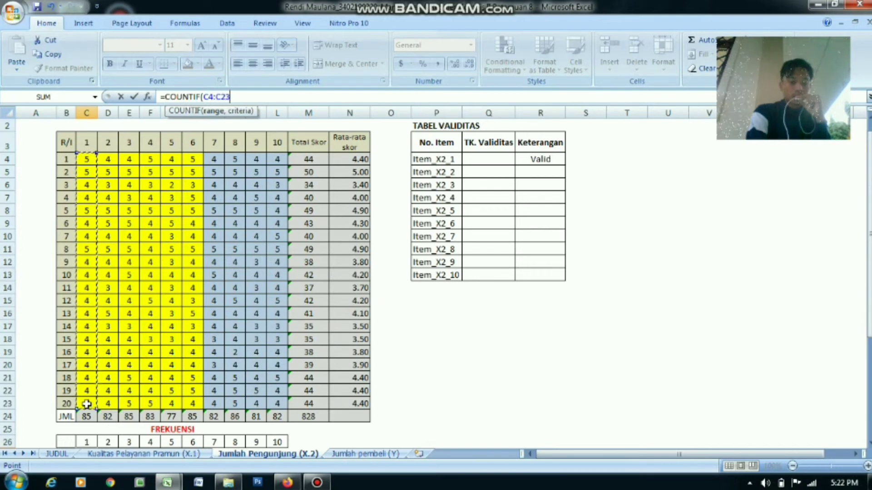
key(F4)
scroll(87, 403, down, 4)
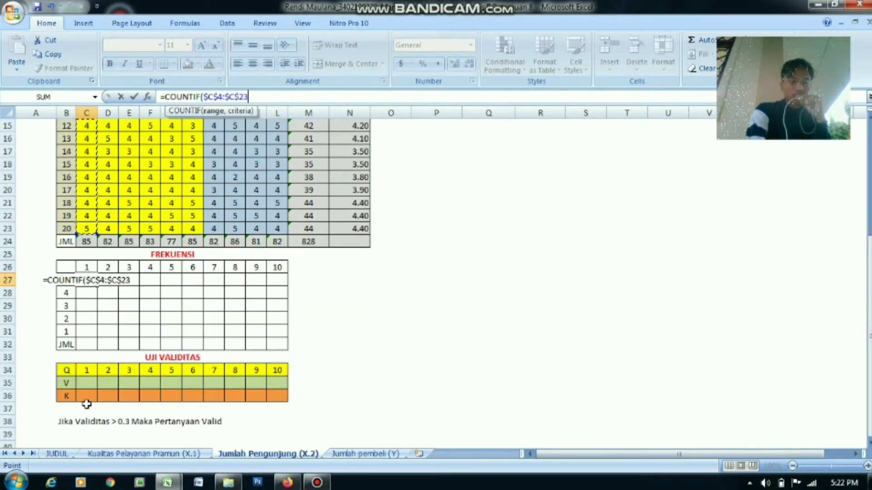
click(209, 96)
key(BackSpace)
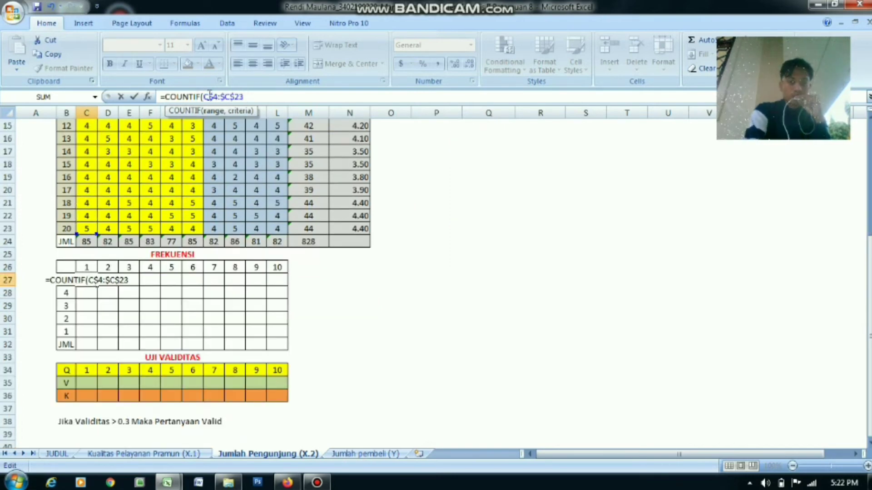
click(227, 96)
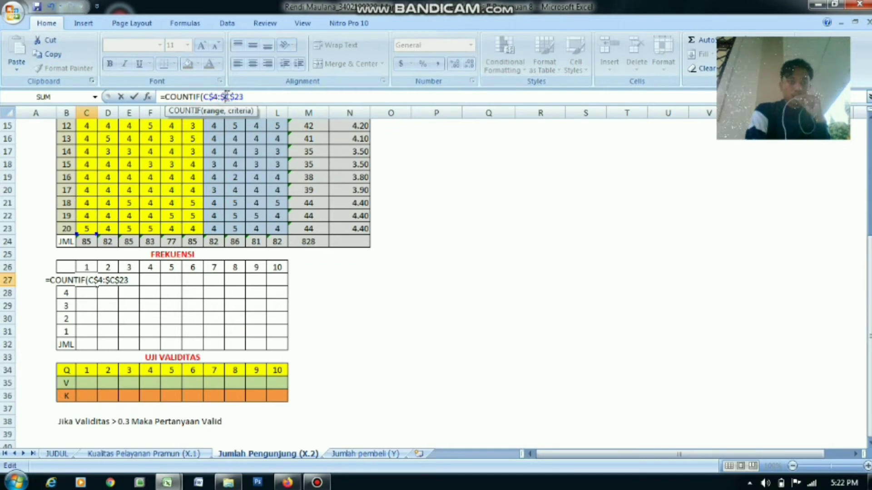
key(BackSpace)
click(251, 95)
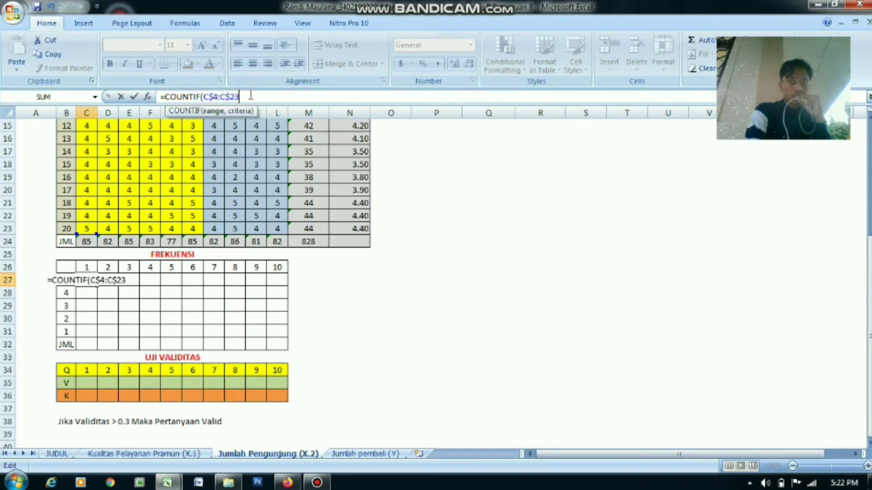
Complete the COUNTIF formula with the criterion $B27 and fill it across the frequency cells C27:L31
text(,)
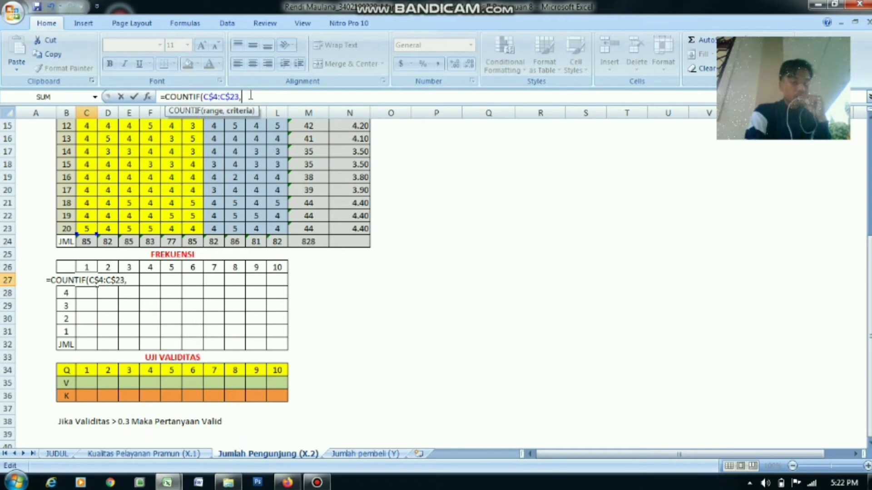
text($b)
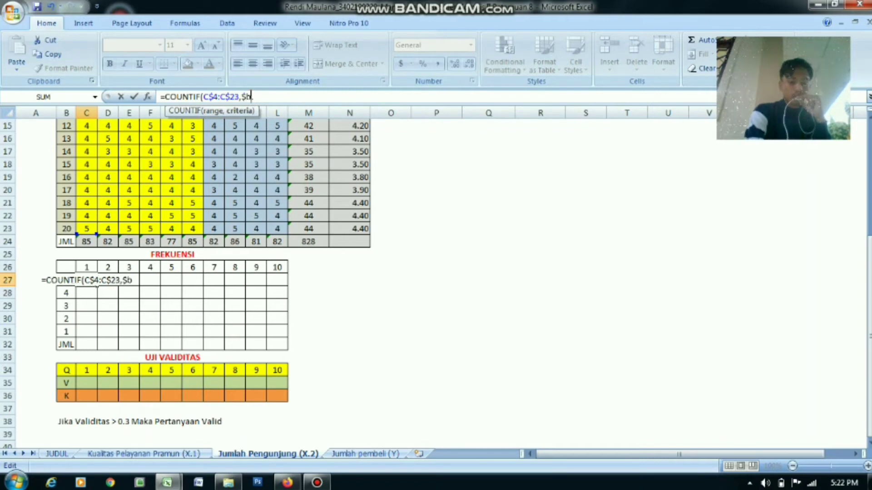
text(27)
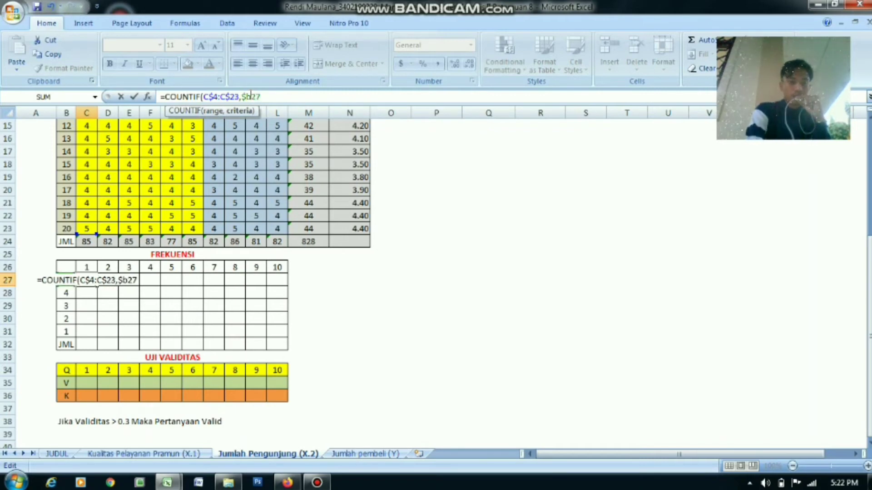
key(Return)
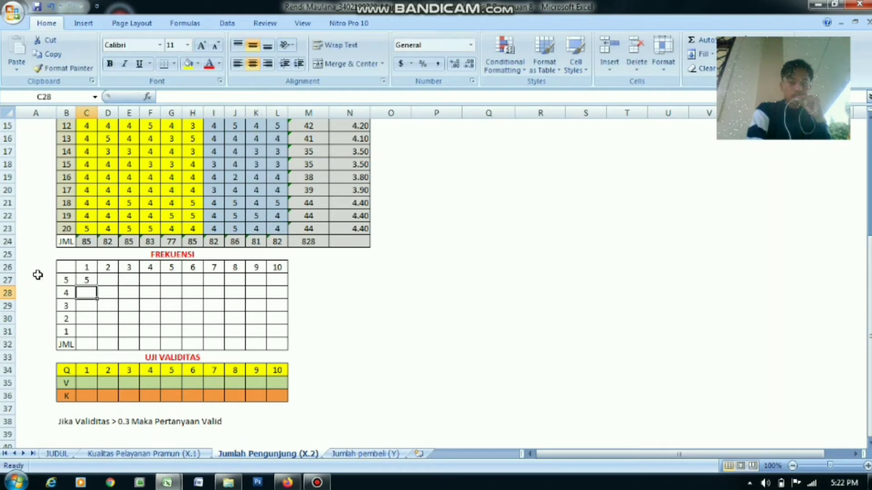
click(90, 282)
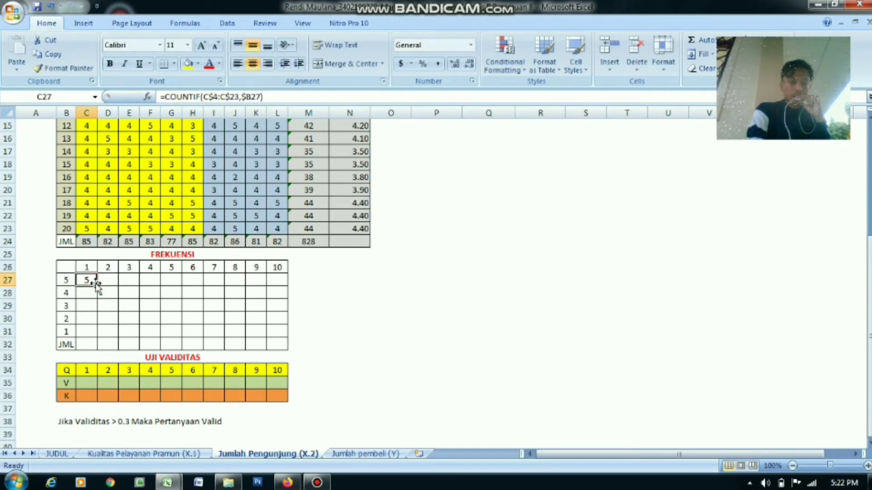
drag(233, 312, 288, 336)
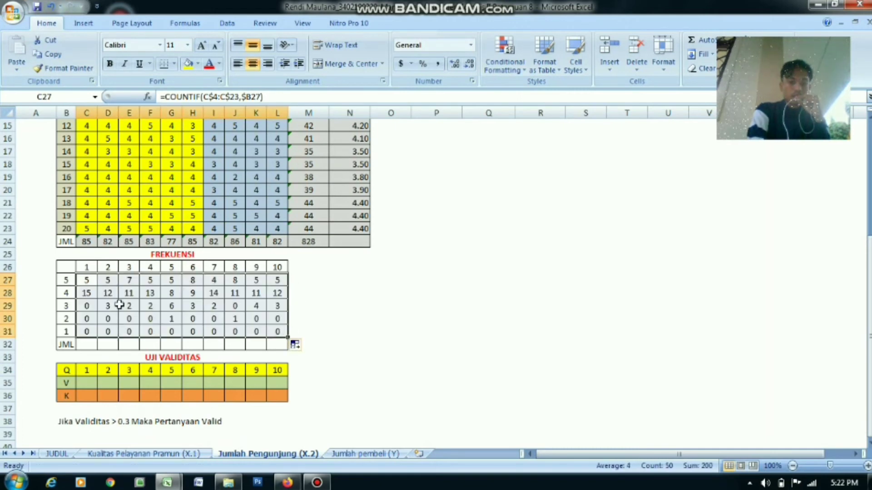
Total each item's frequencies in the JML row of the FREKUENSI table with AutoSum over C27:L32
drag(88, 282, 278, 341)
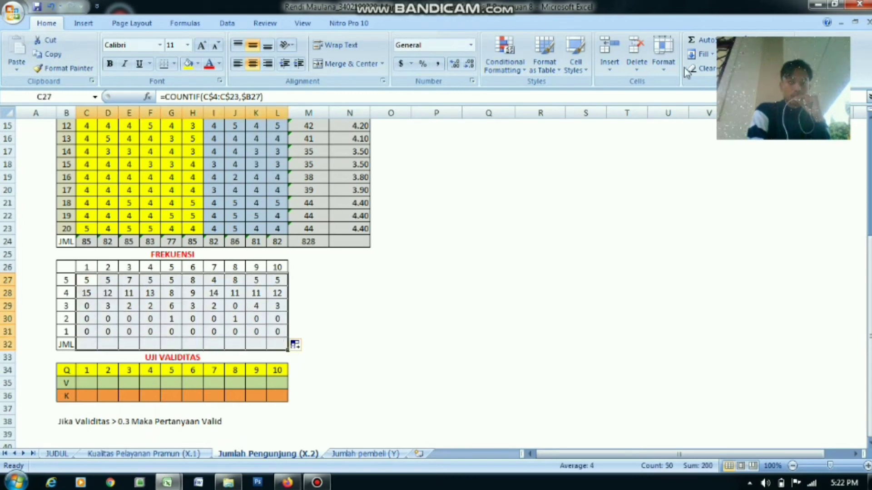
click(697, 42)
click(632, 256)
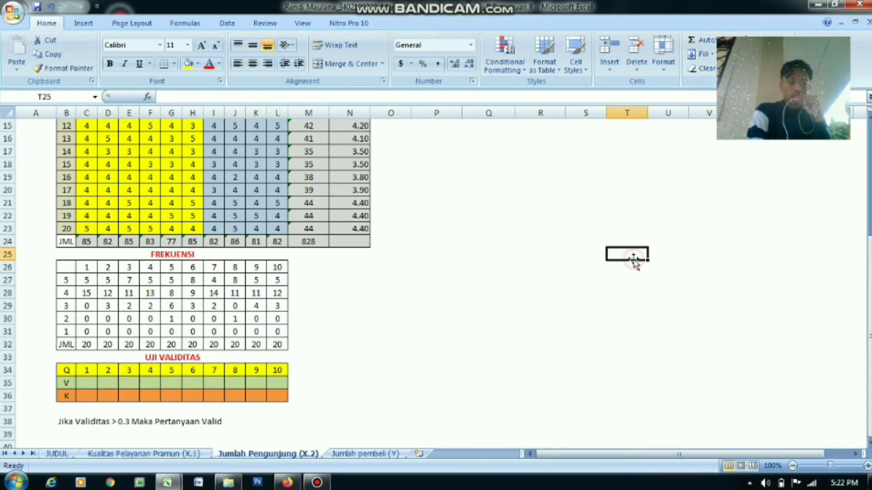
Calculate item 1's validity in C35 of the UJI VALIDITAS table with =PEARSON(C4:C23,$M$4:$M$23), keeping the total score range absolute
click(93, 384)
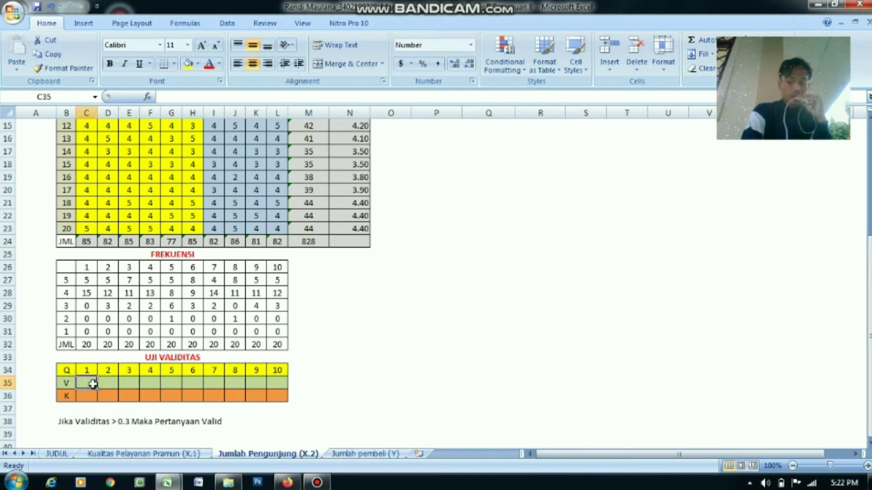
text(=pears)
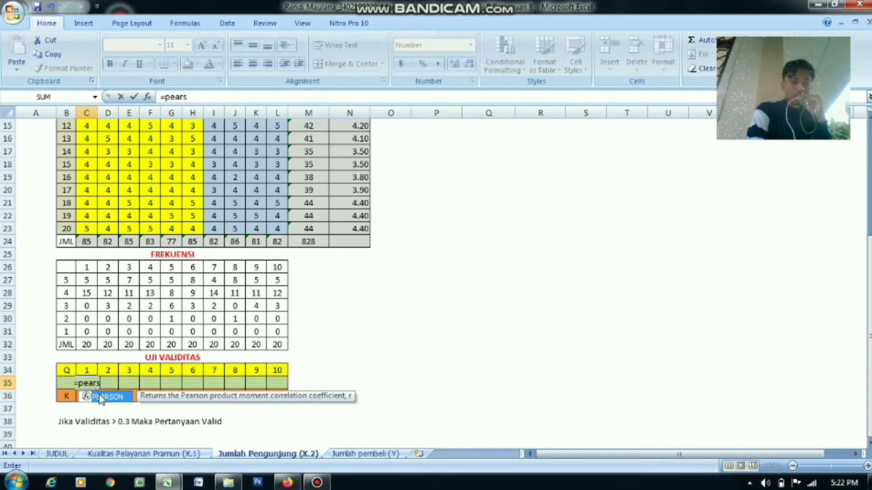
double_click(101, 398)
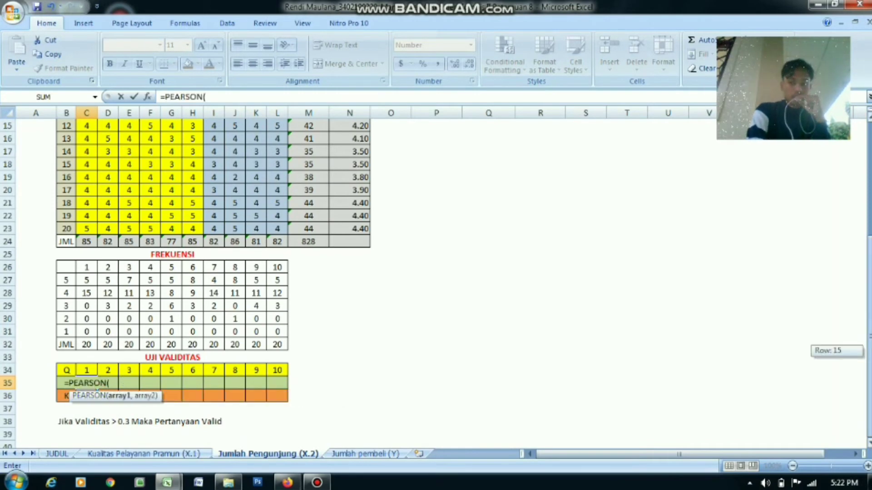
scroll(175, 200, up, 5)
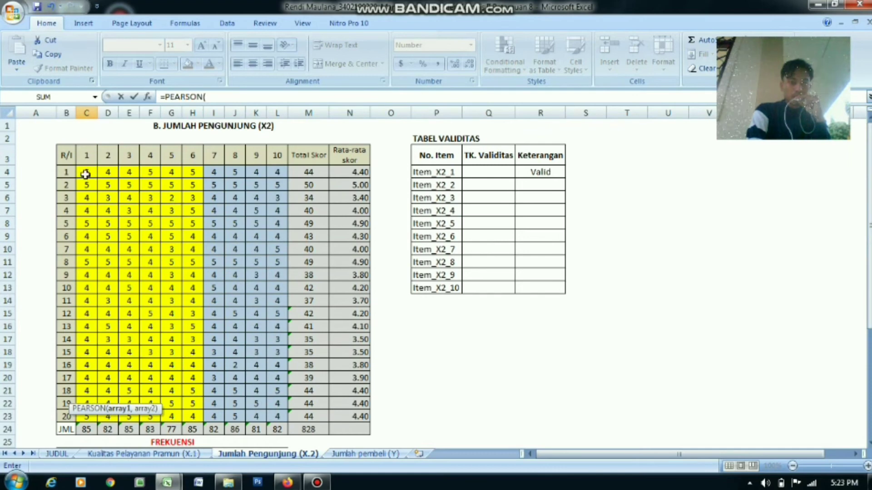
drag(85, 173, 90, 411)
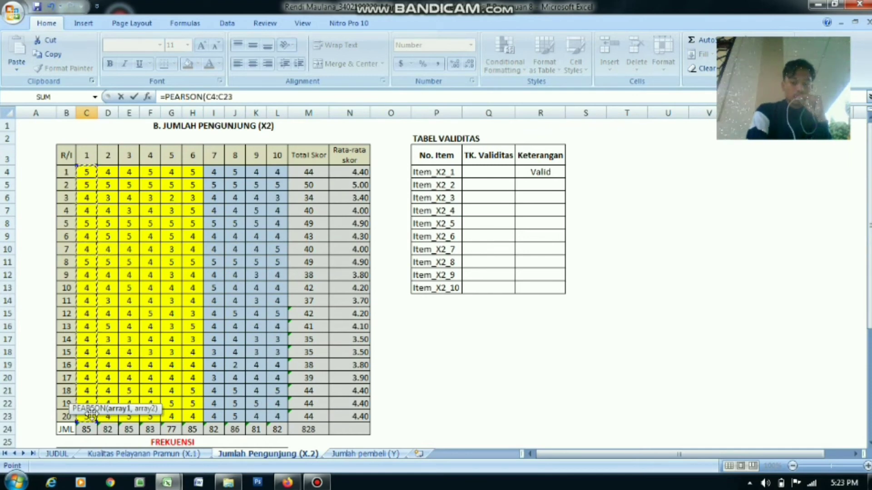
click(234, 96)
text(;)
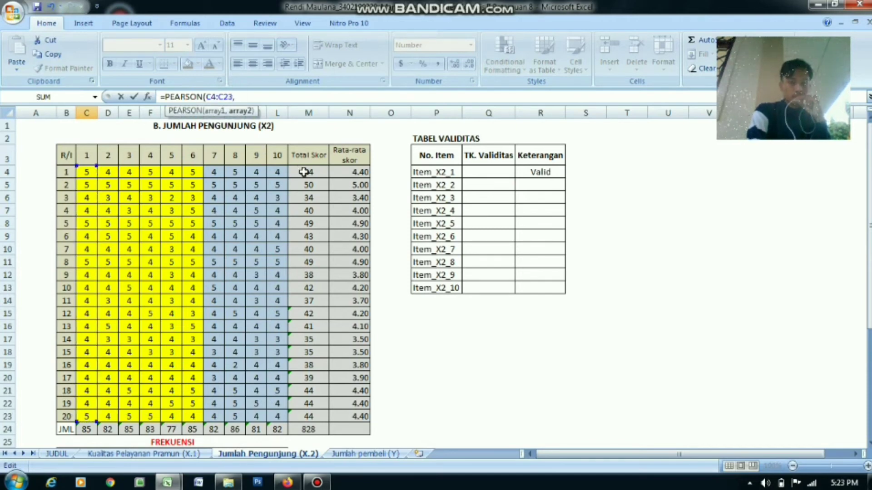
drag(304, 172, 309, 414)
key(F4)
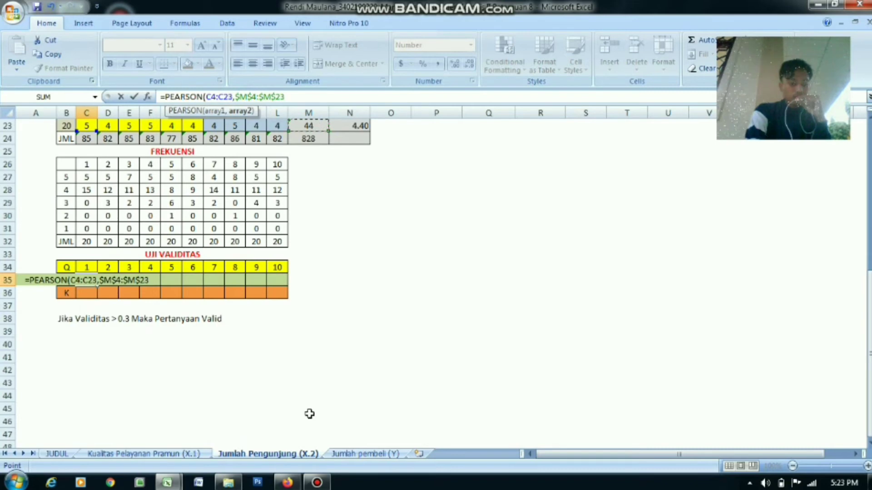
key(Return)
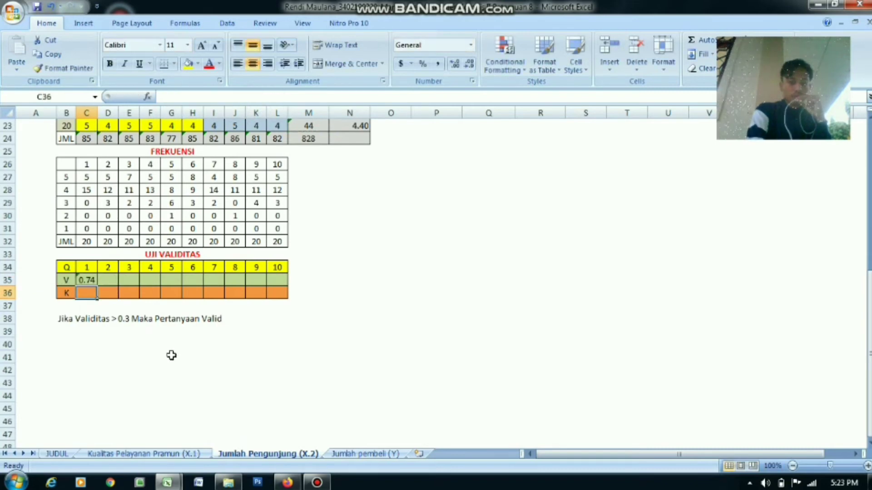
Fill the PEARSON formula from C35 across the V row to L35 for all ten items
click(87, 280)
drag(96, 285, 287, 281)
click(332, 306)
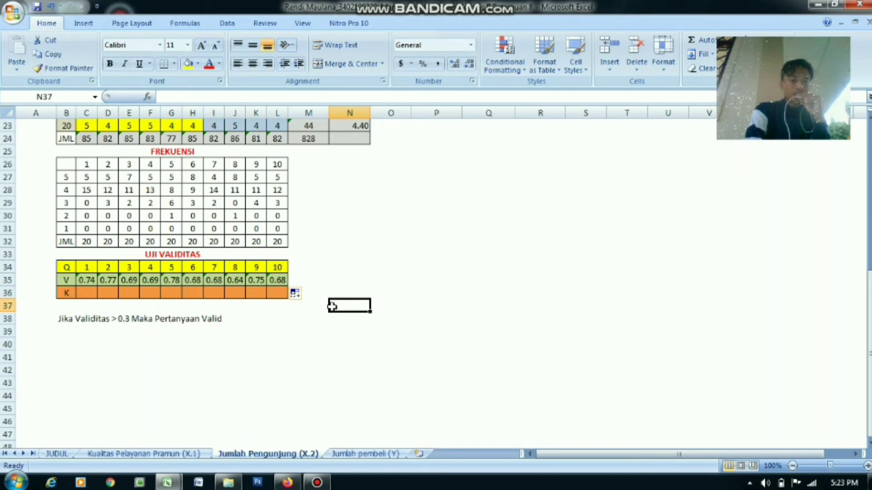
Copy the validity coefficients in C35:L35 and paste them as transposed values into the TK. Validitas column starting at Q4
click(87, 280)
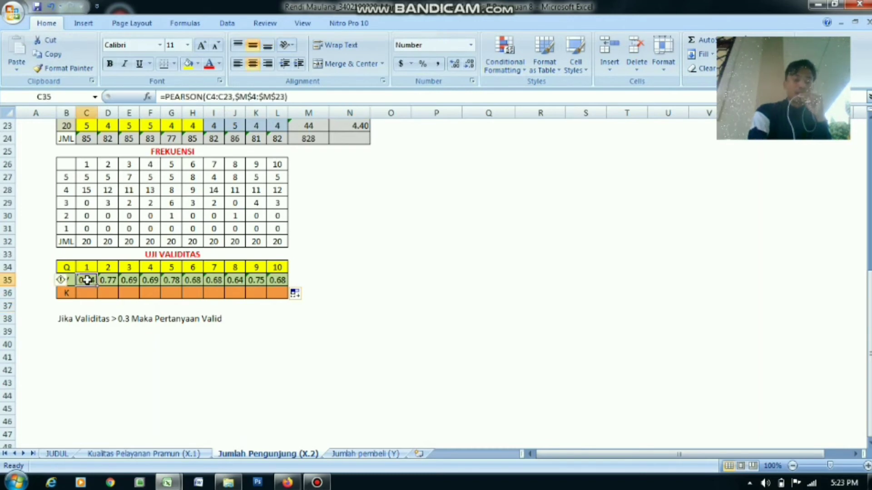
drag(86, 280, 280, 282)
right_click(231, 281)
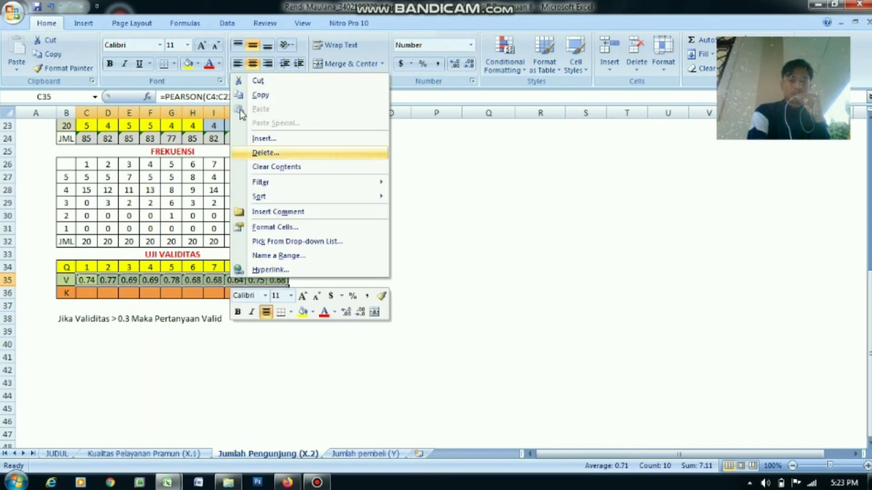
click(262, 95)
drag(869, 291, 869, 155)
click(482, 173)
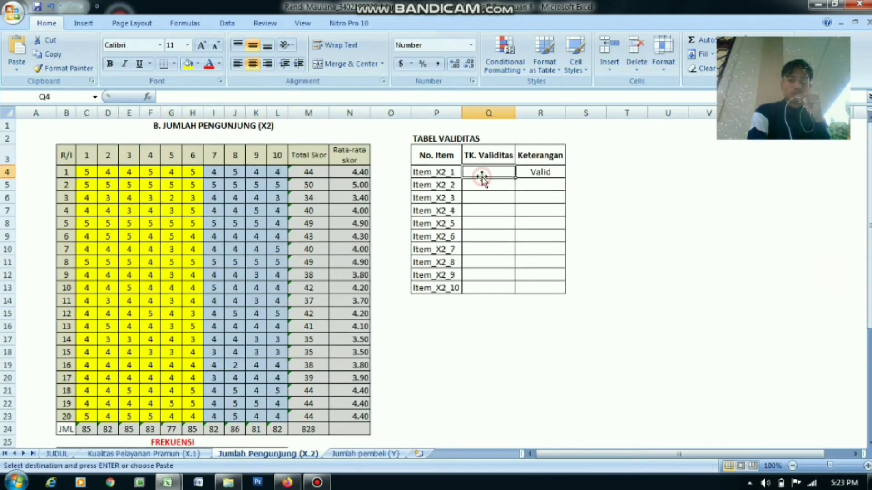
right_click(482, 173)
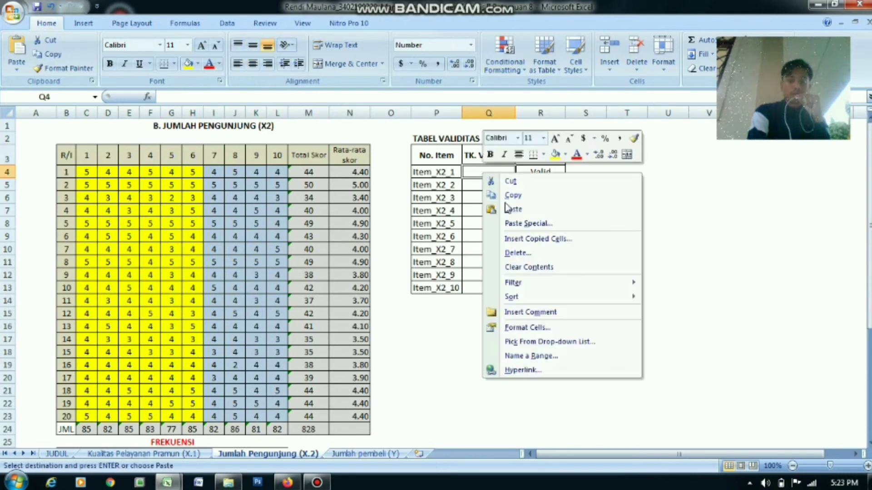
click(528, 223)
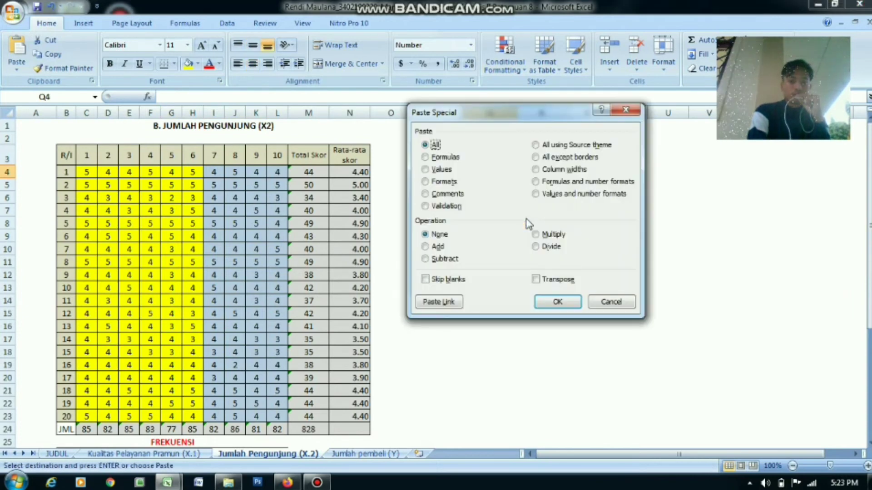
click(434, 172)
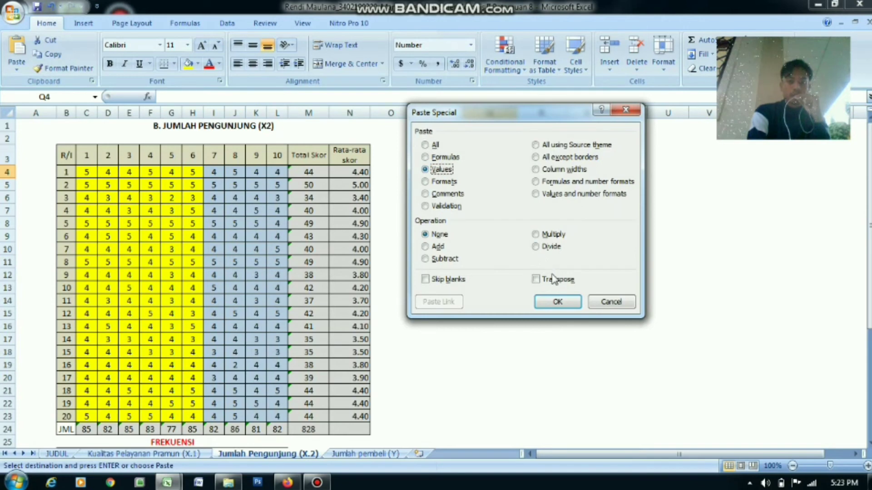
click(554, 279)
click(558, 302)
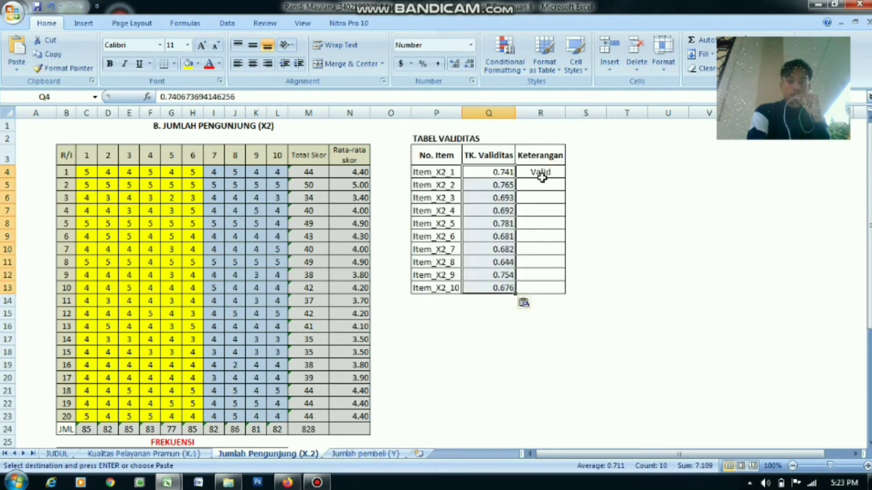
Fill the Valid label in the Keterangan column down from R4 to R13
click(552, 173)
drag(565, 178, 568, 289)
click(625, 327)
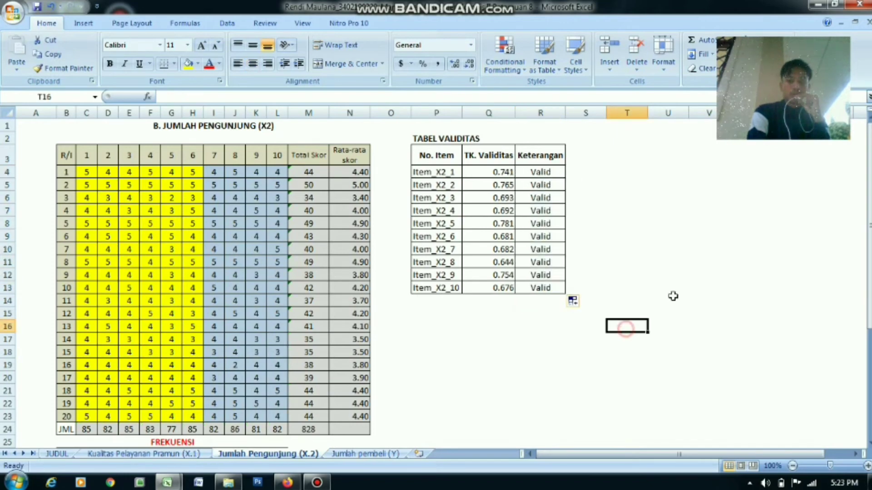
drag(870, 228, 869, 337)
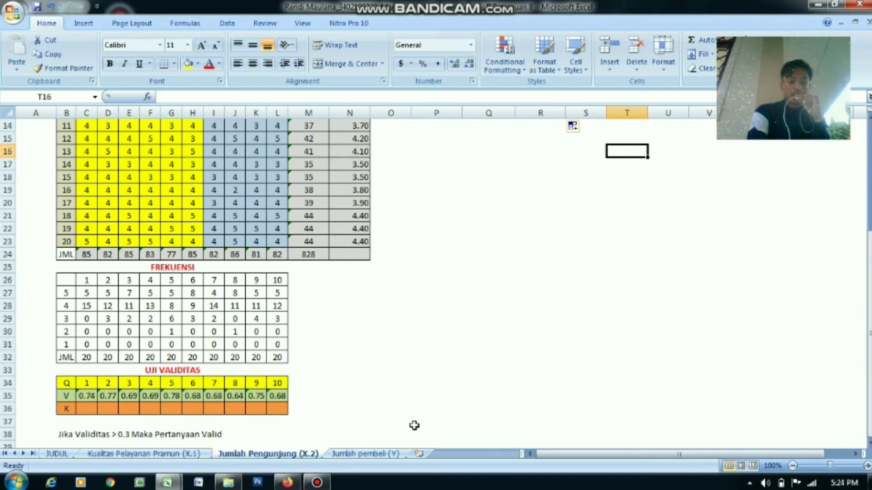
On the Jumlah pembeli (Y) sheet, total the scores per respondent and per item with AutoSum over C4:M24
click(382, 453)
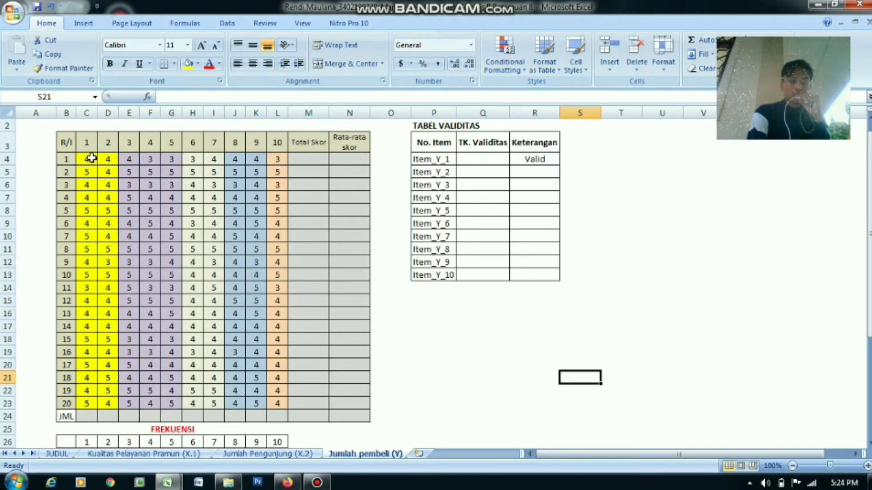
drag(90, 158, 314, 414)
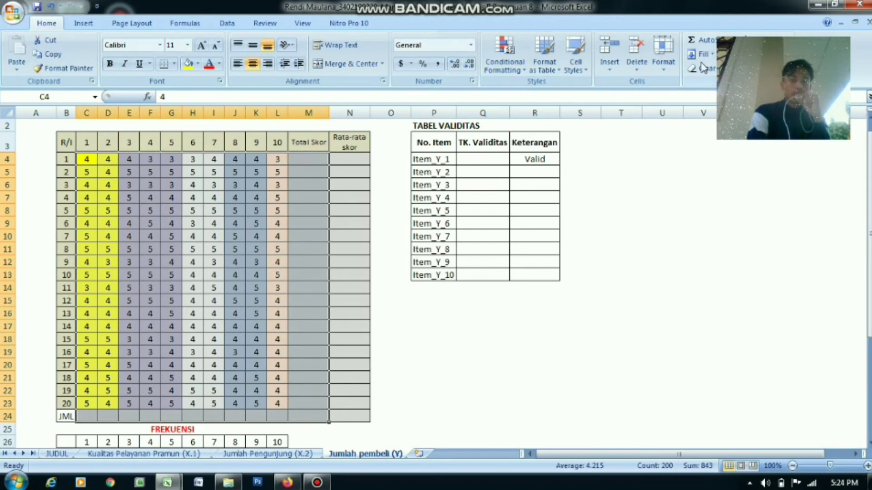
click(698, 43)
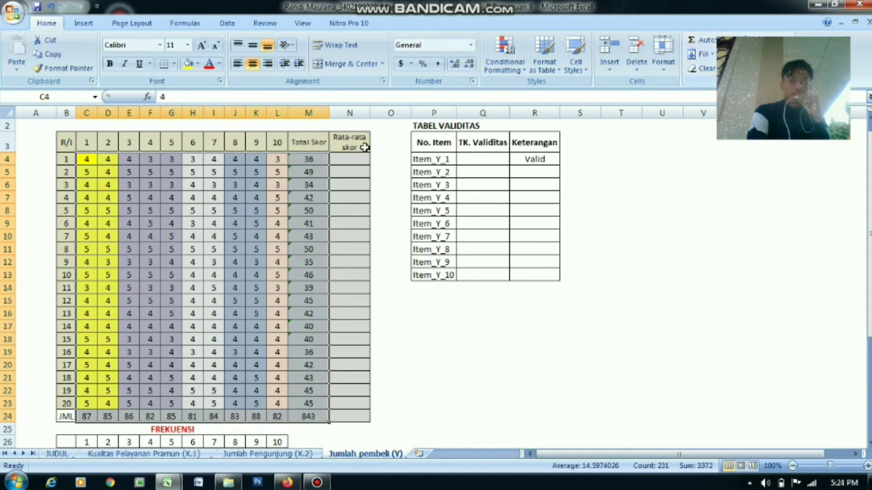
Calculate each respondent's average on the Y sheet in the Rata-rata skor column with =M4/10, filled down from N4 to N23
click(352, 156)
text(=)
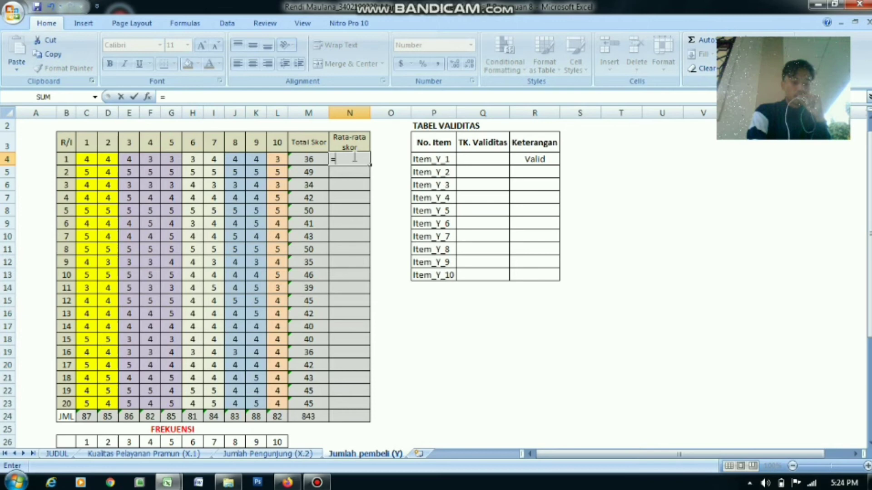
click(320, 161)
text(/)
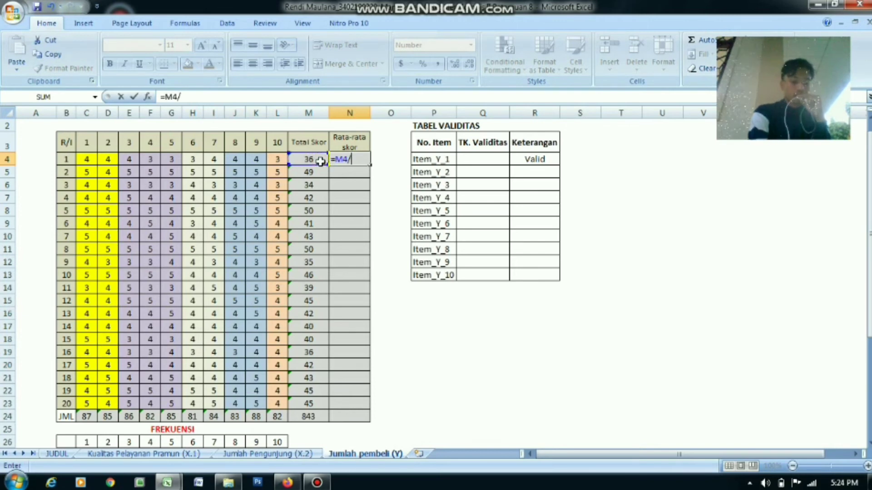
text(10)
key(Return)
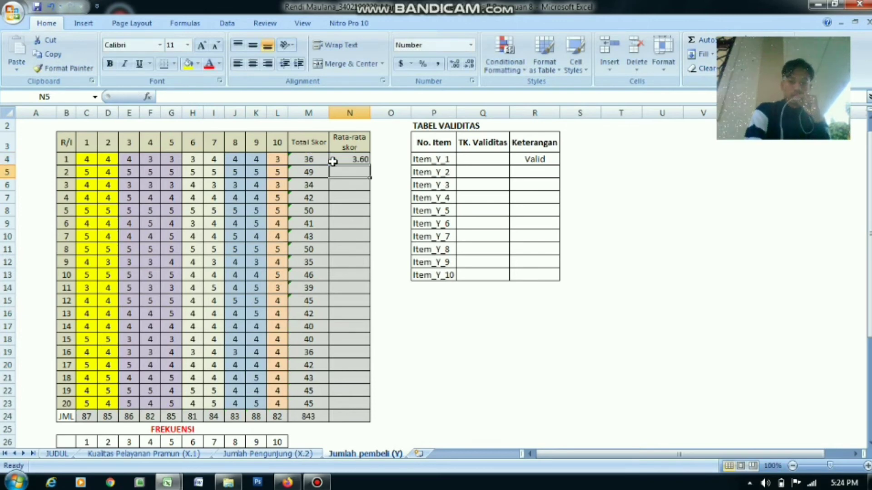
click(340, 162)
drag(372, 166, 352, 404)
click(521, 378)
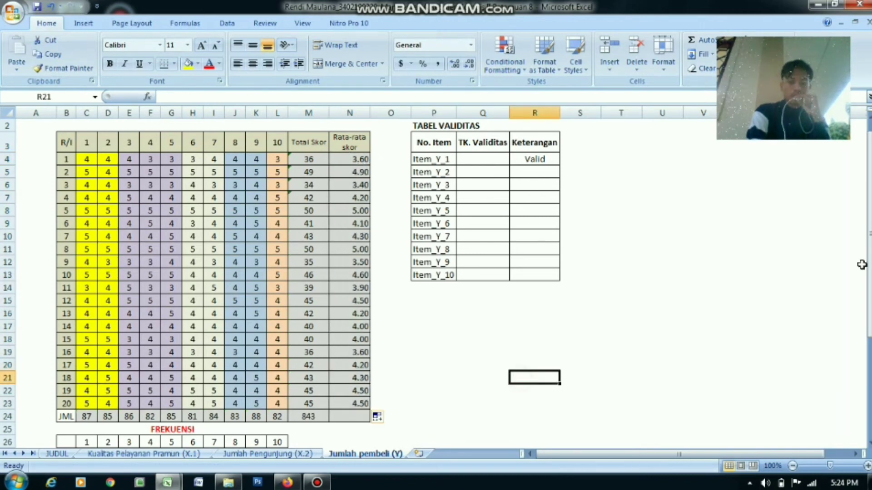
Start a COUNTIF formula in C27 of the FREKUENSI table using item 1's scores C4:C23 as the range
drag(868, 263, 868, 291)
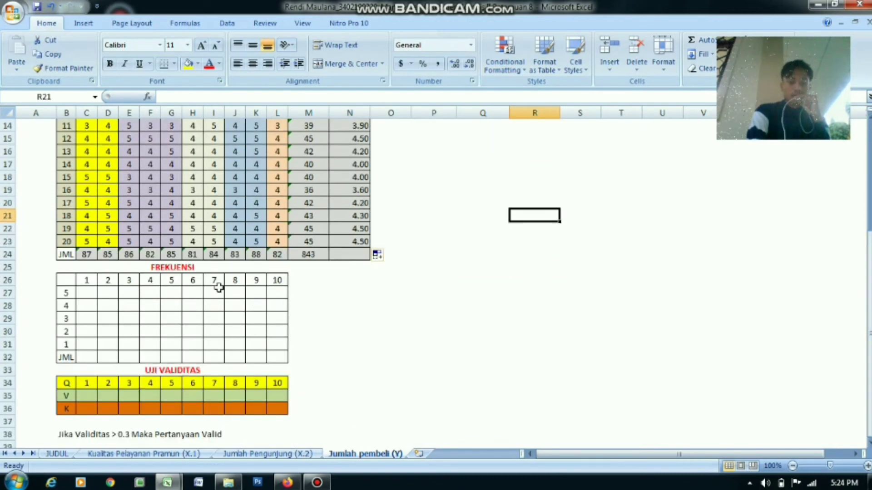
click(87, 294)
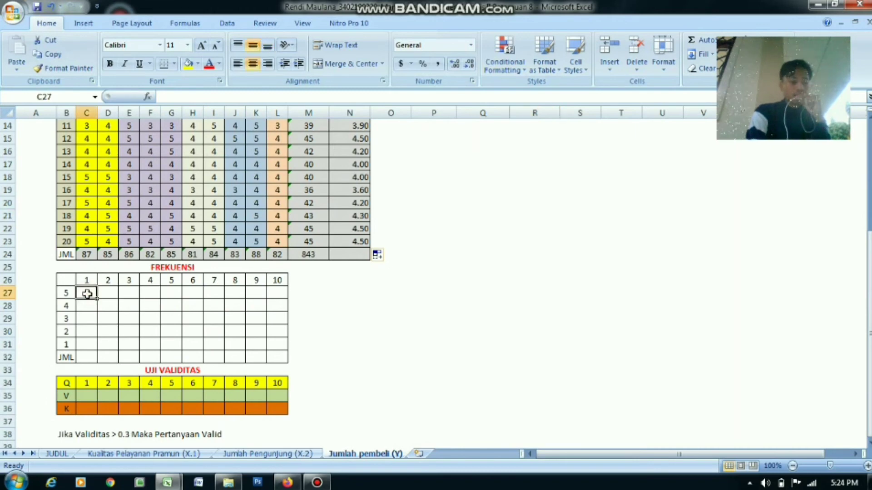
text(=Count)
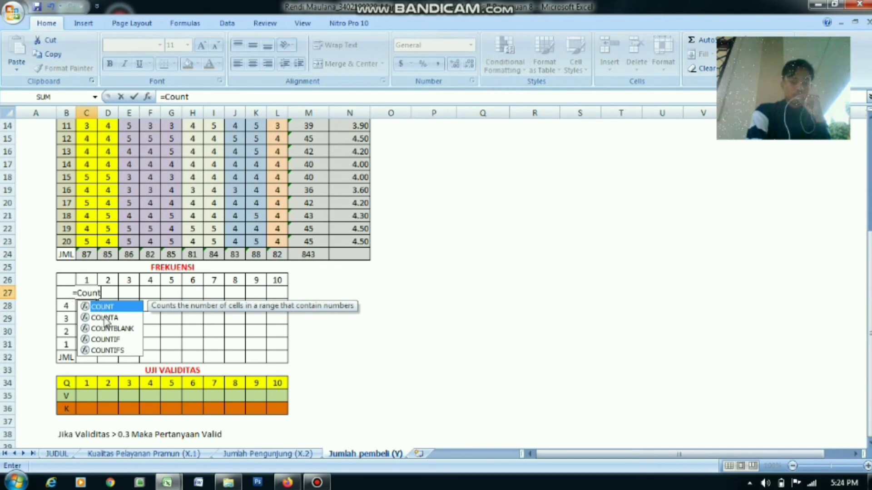
double_click(113, 340)
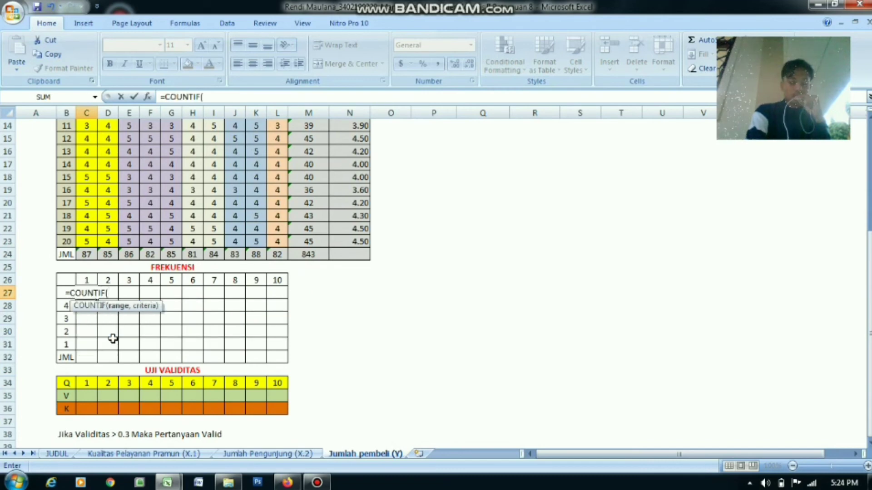
drag(869, 325, 870, 233)
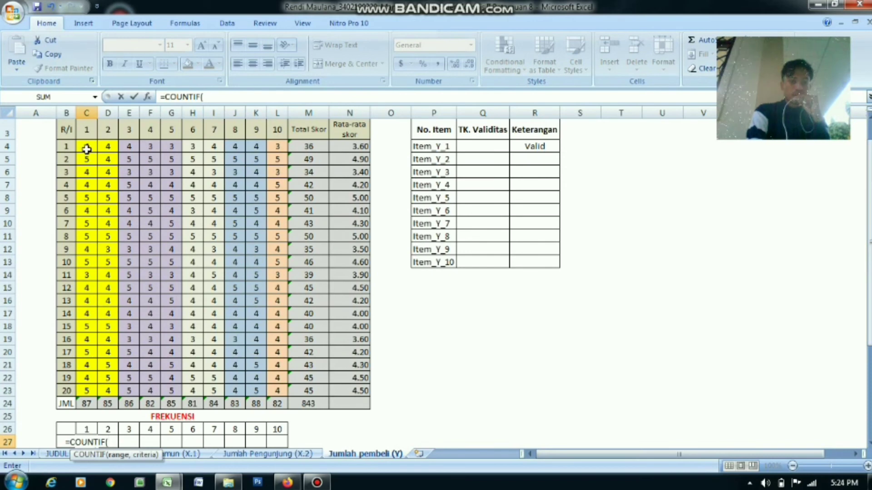
drag(86, 149, 90, 397)
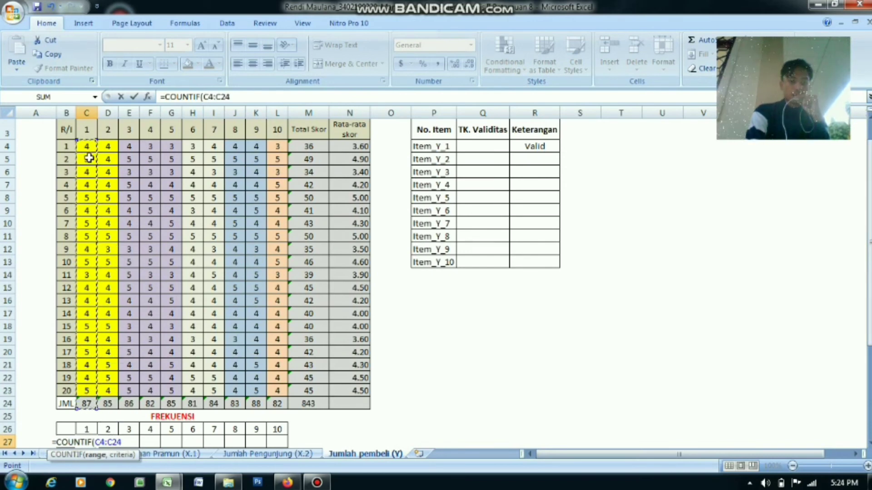
drag(88, 149, 89, 389)
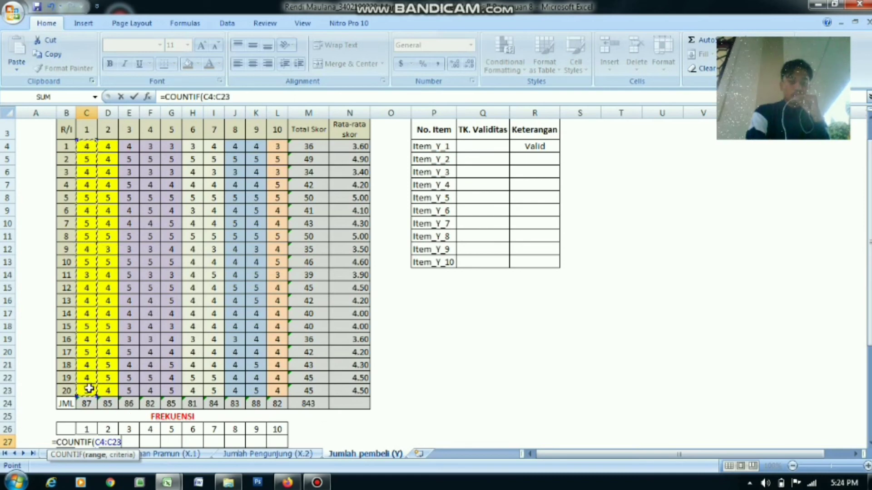
Lock only the rows of the COUNTIF range as C$4:C$23 and complete the formula with $B27 as the criterion
key(F4)
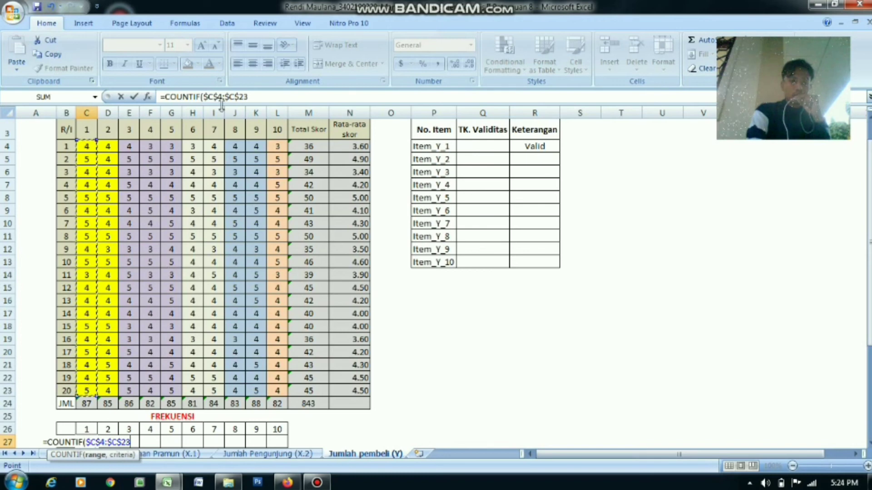
click(205, 96)
key(Delete)
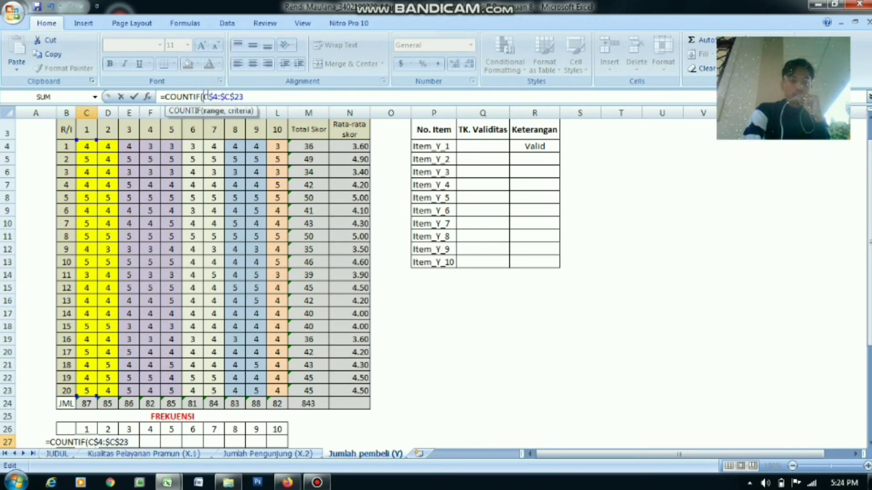
click(225, 94)
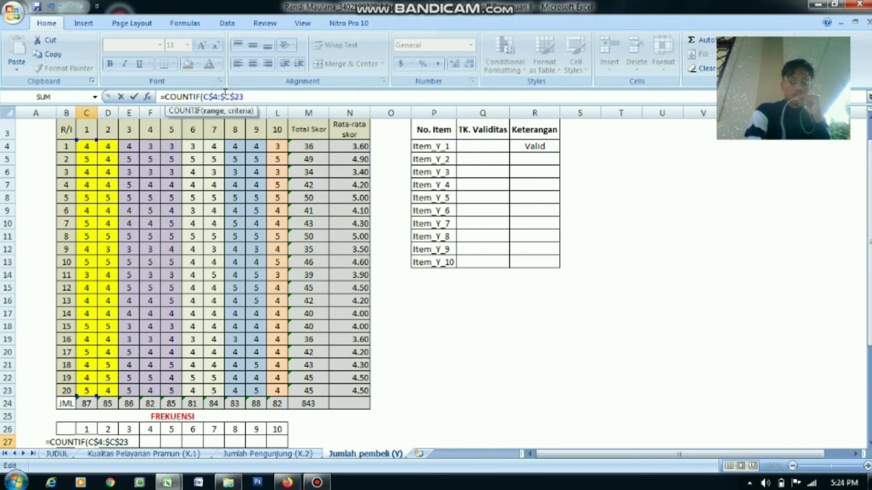
key(BackSpace)
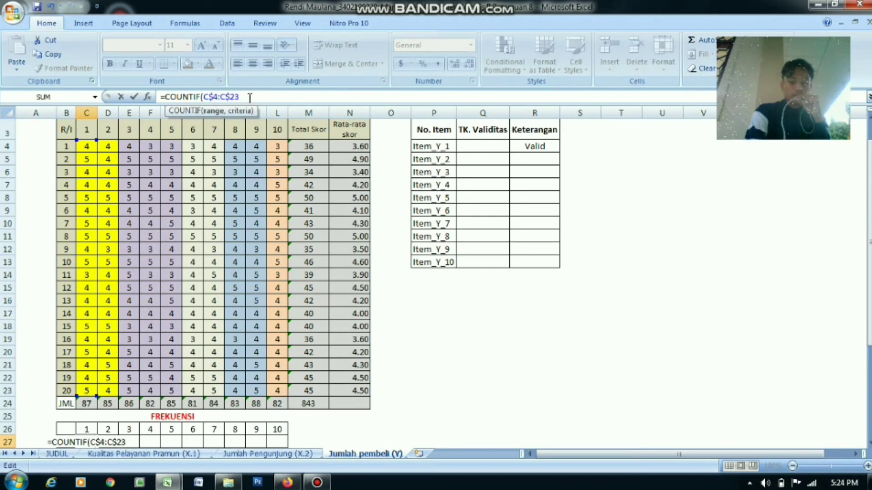
text(,$b27)
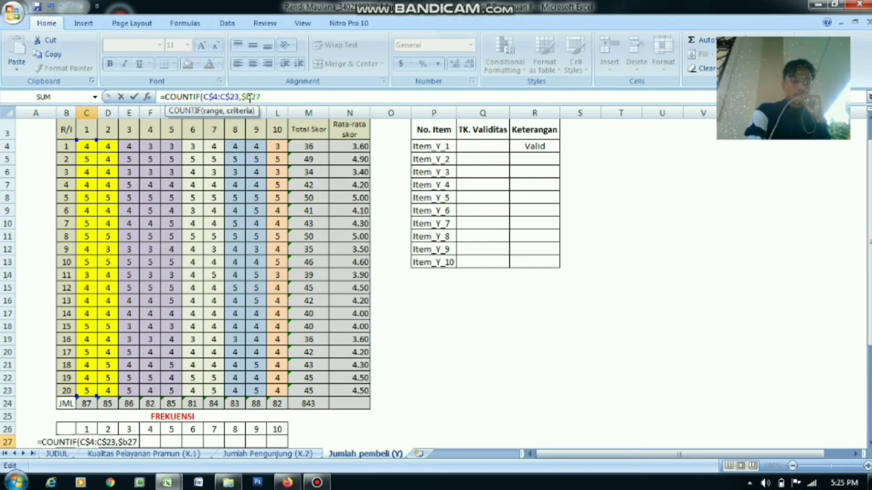
key(Return)
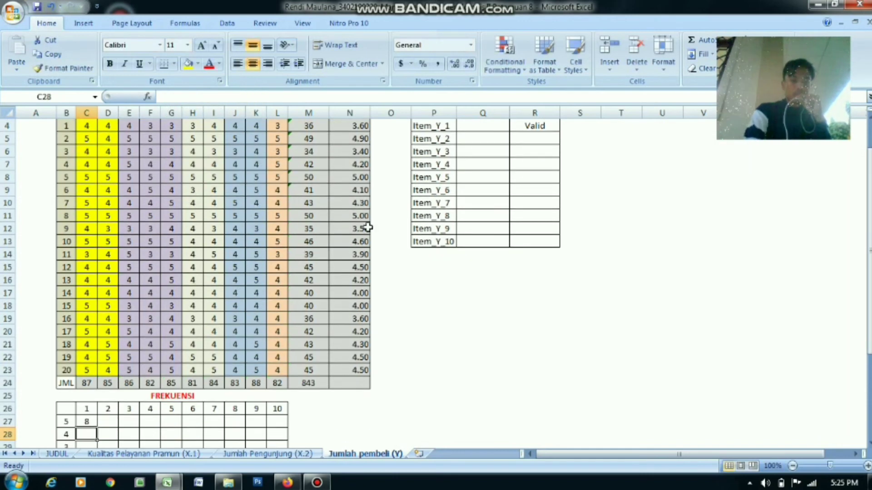
Fill the COUNTIF formula from C27 across and down through L31 for all ten items and five score levels
scroll(817, 376, down, 3)
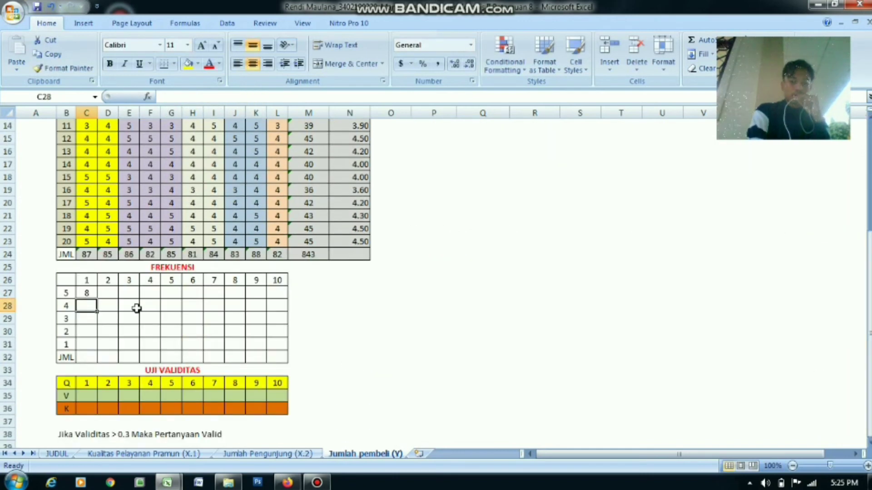
double_click(89, 293)
drag(91, 293, 113, 325)
key(Return)
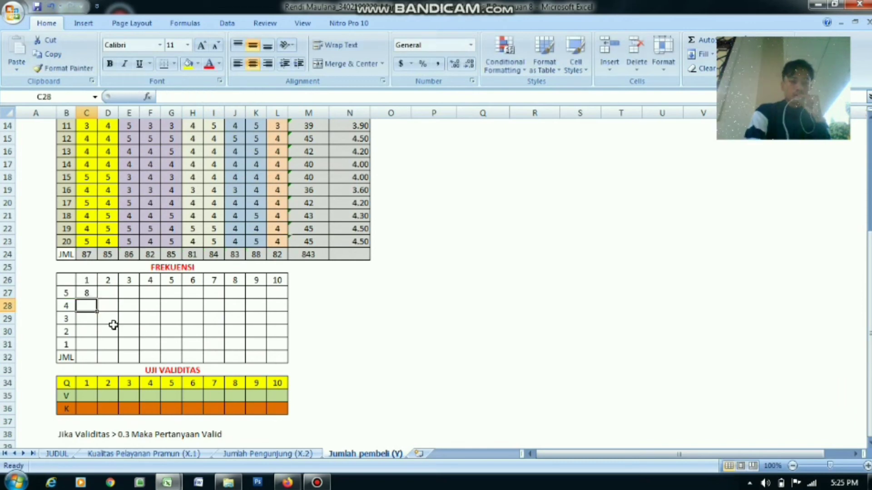
click(84, 290)
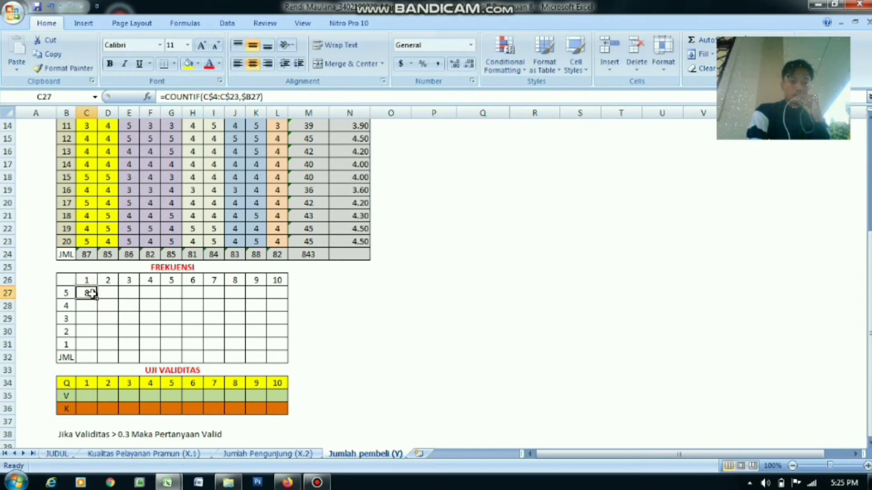
drag(96, 298, 286, 348)
Total the frequencies of each item in the JML row with AutoSum over C27:L32
click(92, 362)
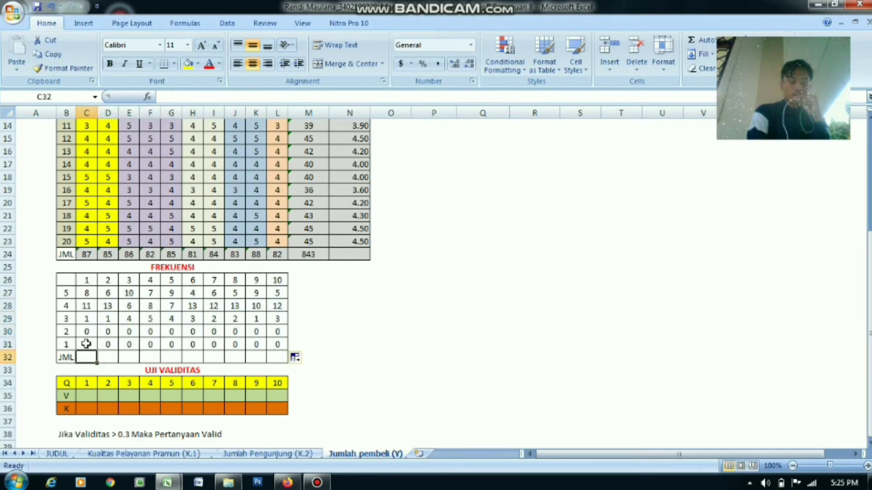
click(88, 295)
drag(87, 296, 275, 357)
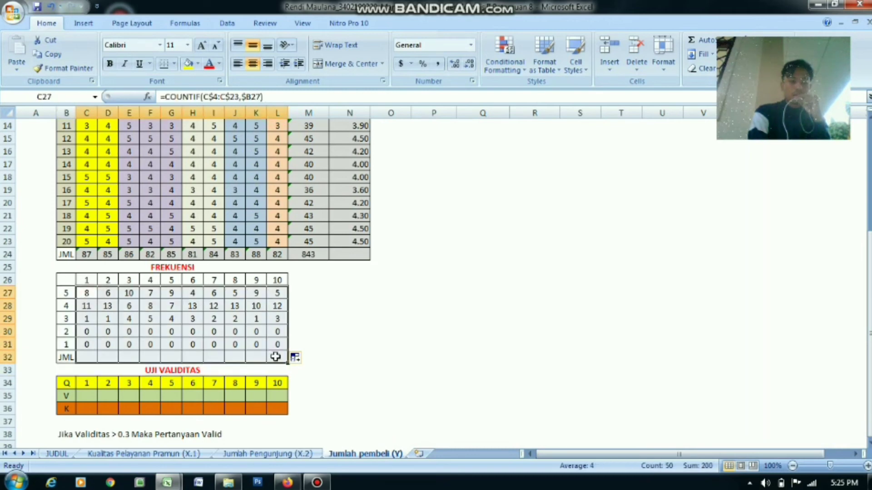
click(707, 55)
click(708, 66)
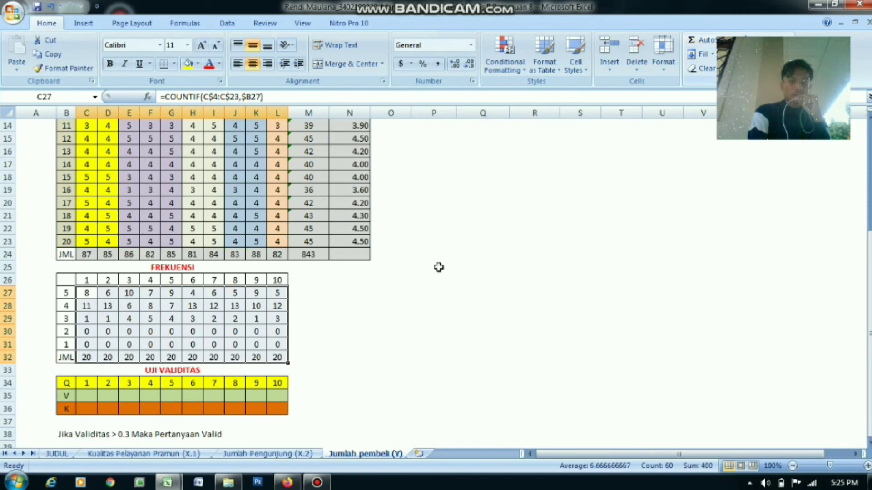
Calculate item validity in C35 with =PEARSON(C4:C23,$M$4:$M$23) and fill the formula across to L35
click(88, 394)
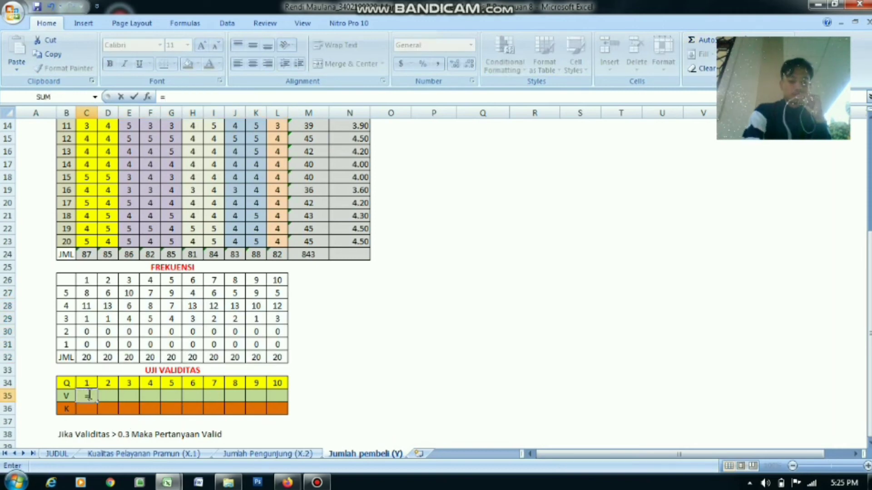
text(=pearso)
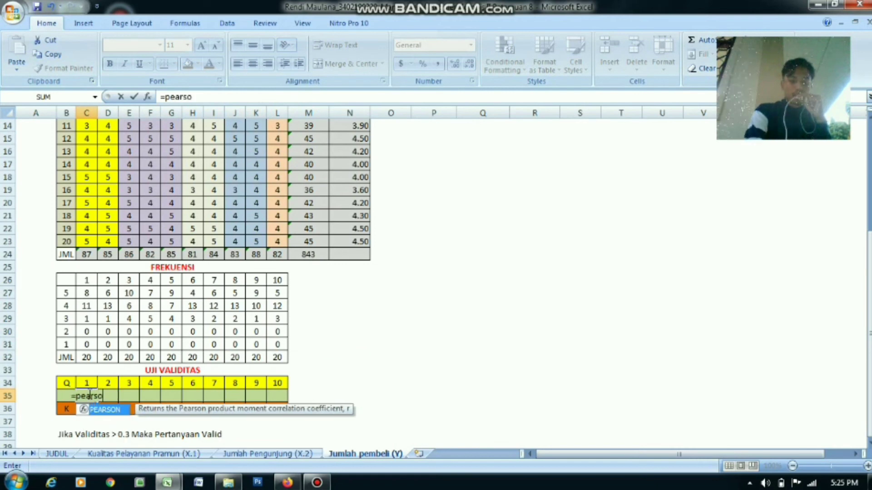
double_click(107, 408)
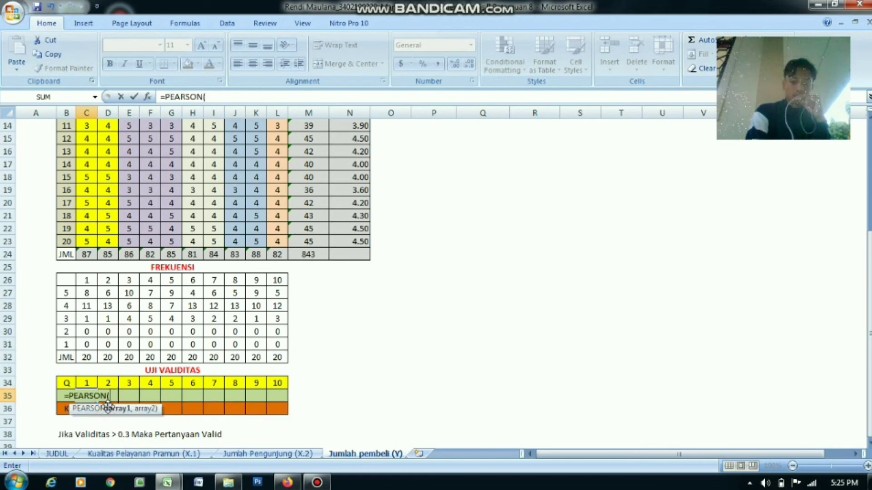
drag(869, 385, 869, 275)
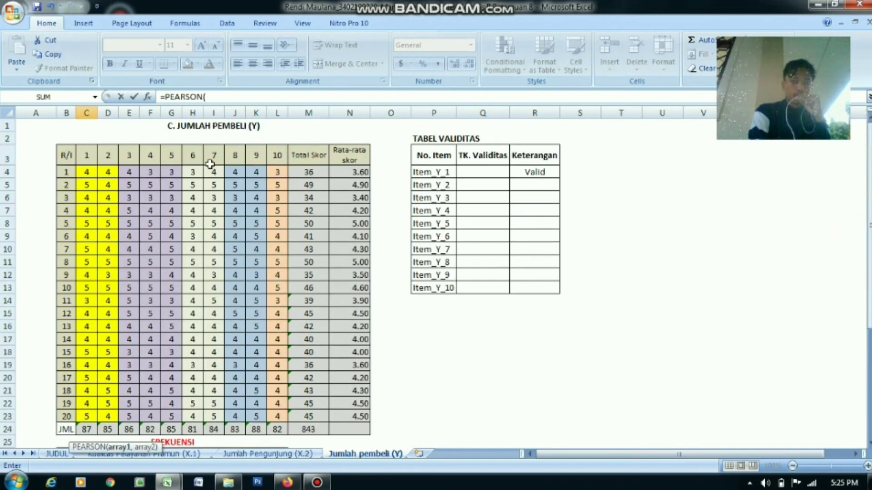
drag(85, 169, 81, 417)
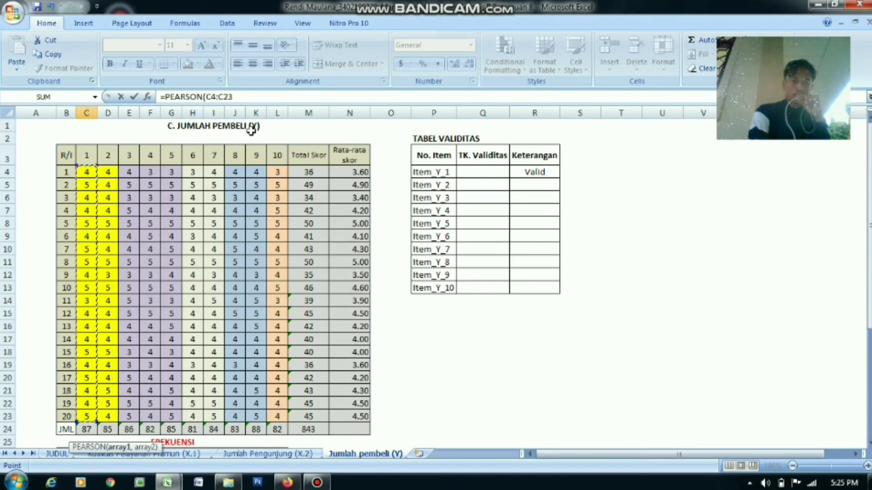
click(249, 98)
text(,)
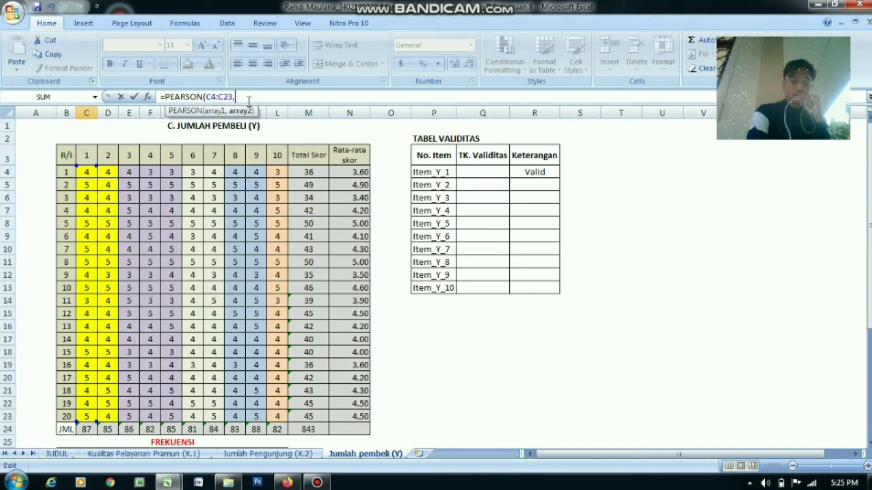
drag(318, 170, 314, 413)
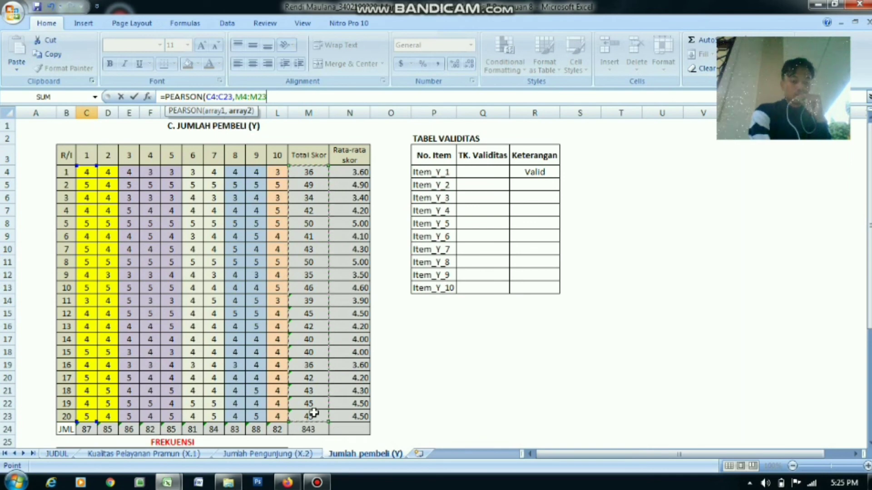
key(F4)
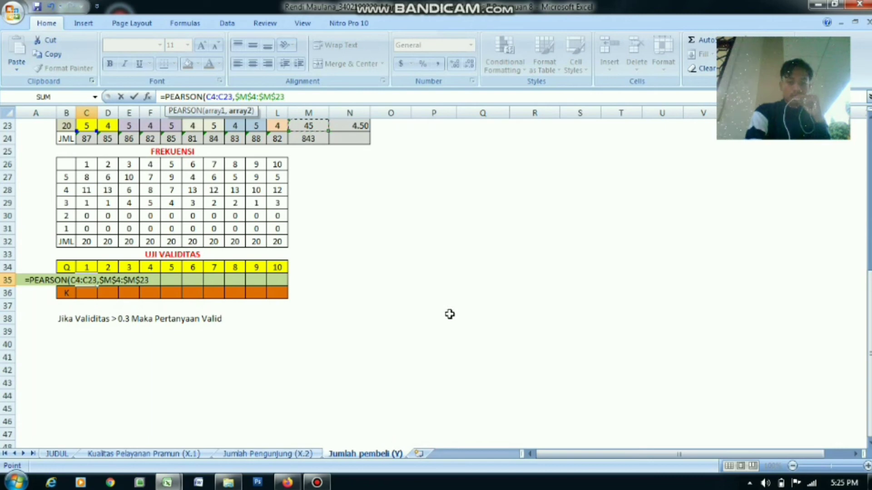
key(Return)
click(91, 280)
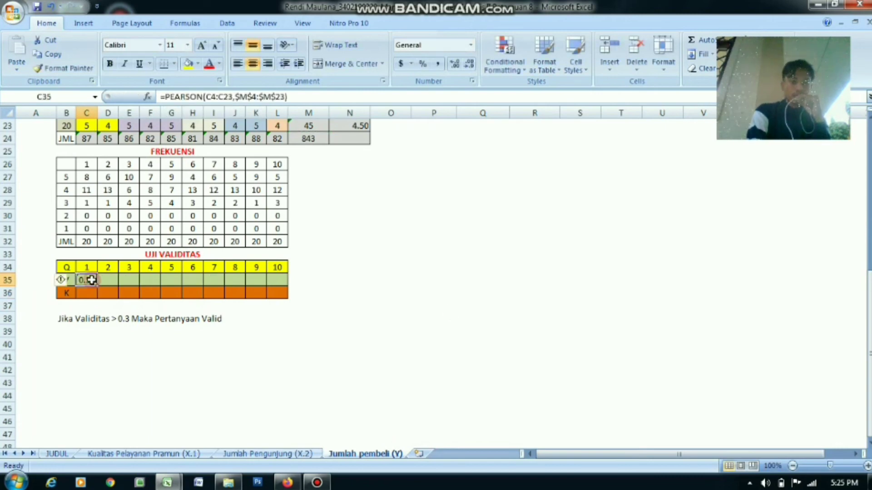
drag(98, 284, 286, 280)
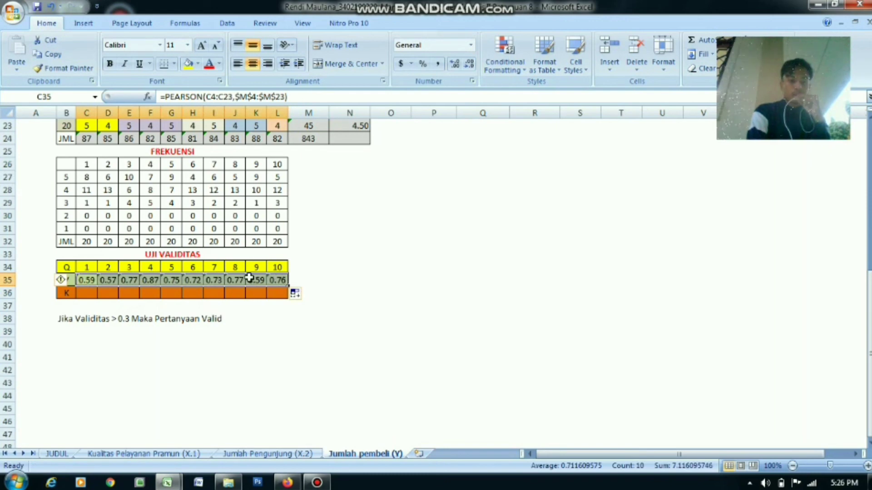
Copy the validity results in C35:L35 and paste them as transposed values into the TK. Validitas column starting at Q4
right_click(249, 278)
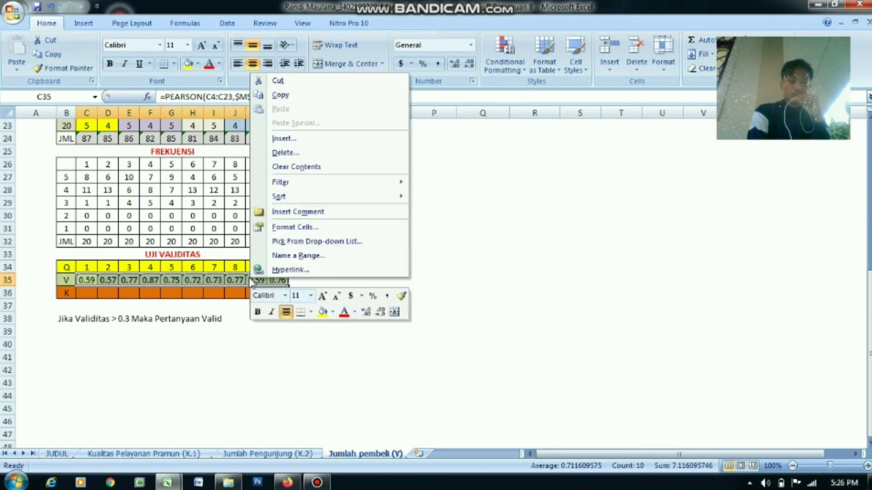
click(305, 81)
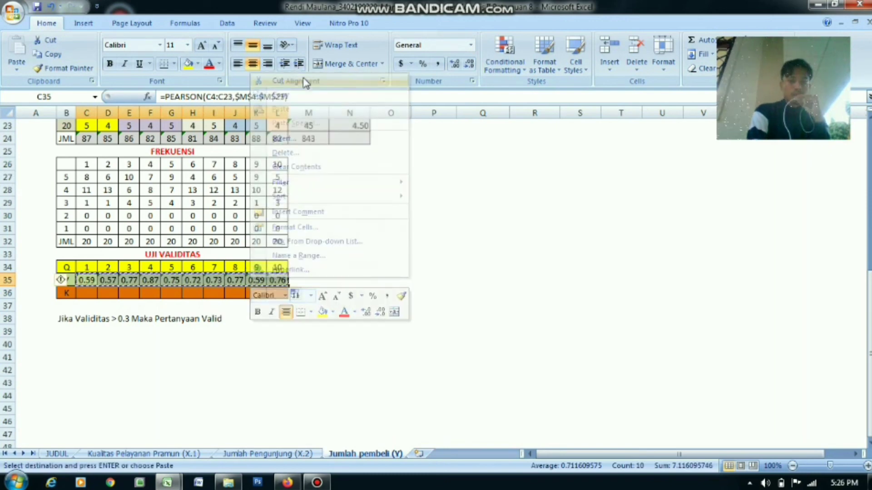
right_click(172, 287)
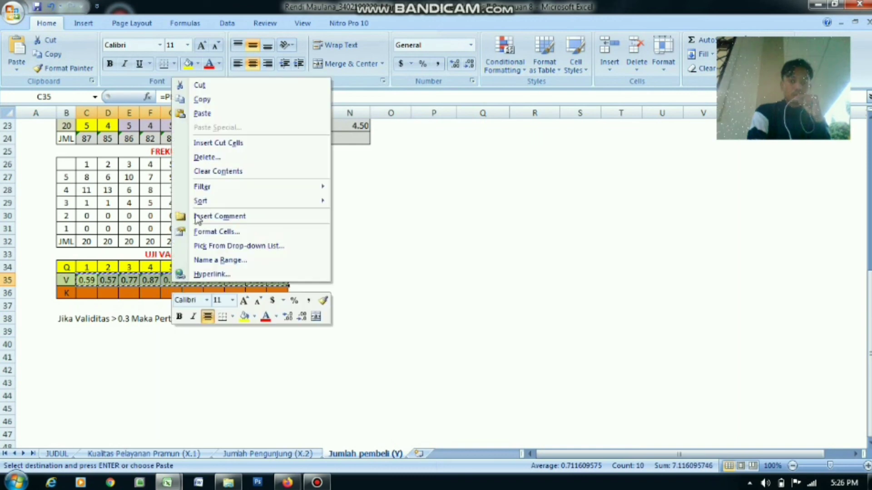
click(213, 96)
drag(869, 293, 868, 136)
click(495, 172)
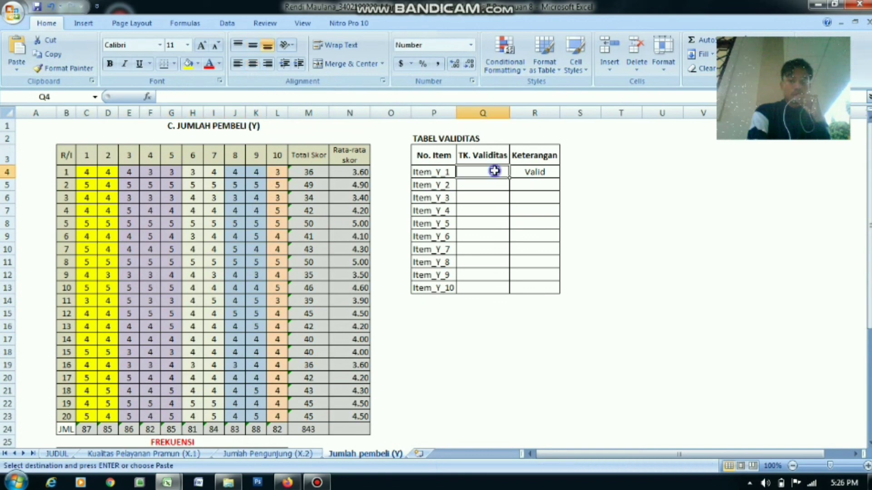
right_click(496, 174)
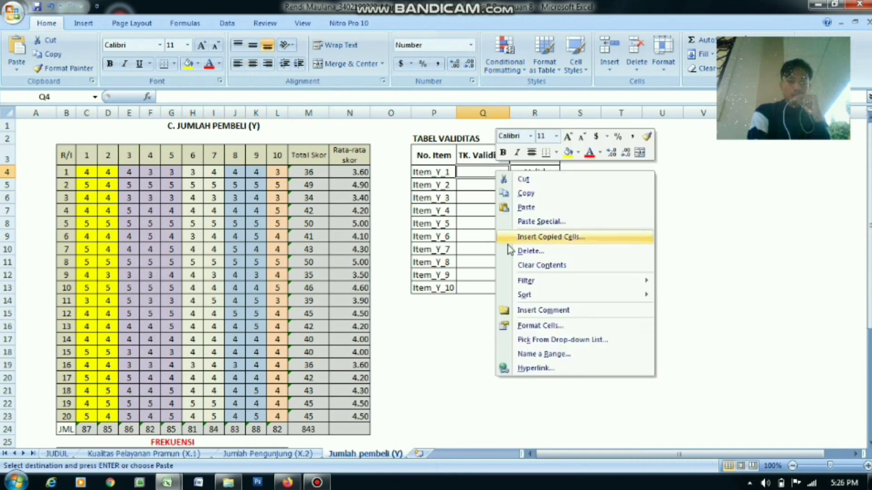
click(519, 222)
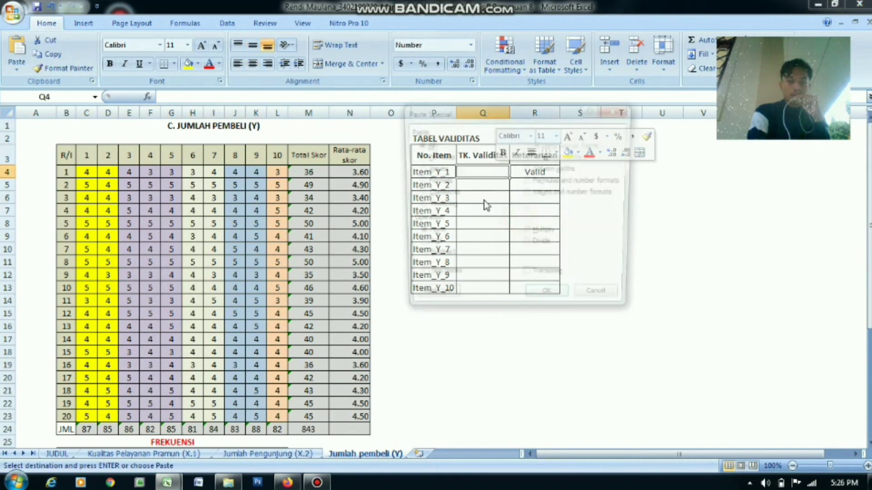
click(426, 169)
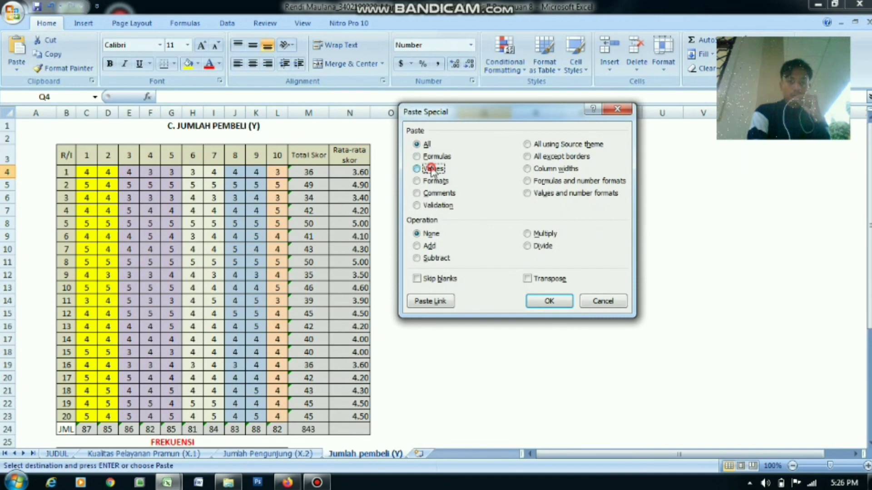
click(528, 278)
click(549, 301)
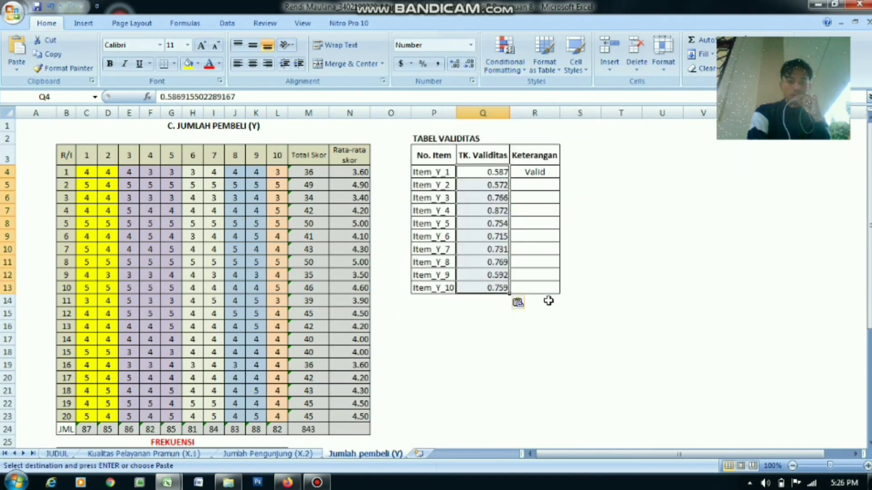
Fill the Valid label from R4 down through R13 in the Keterangan column for all ten Y items
click(537, 186)
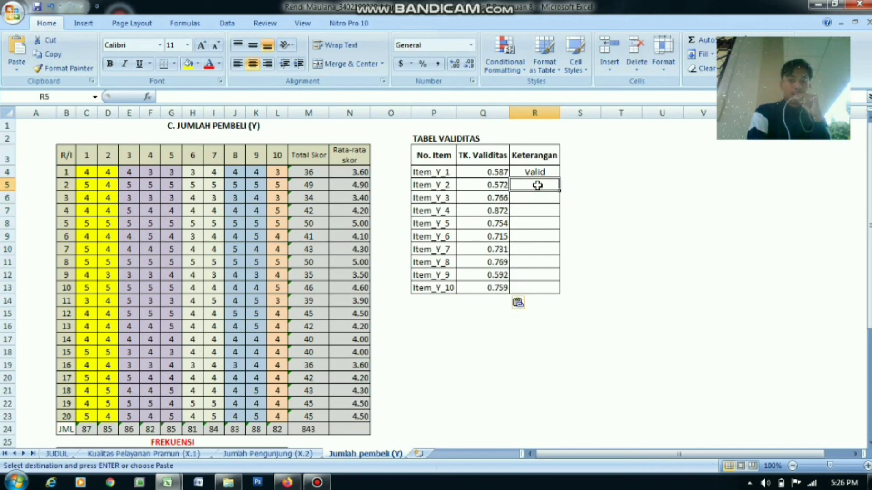
click(540, 170)
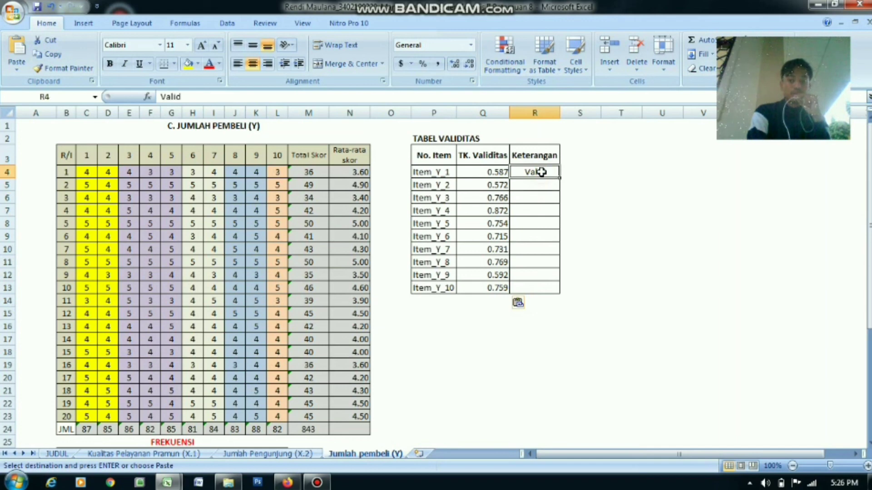
drag(568, 264, 563, 293)
click(650, 357)
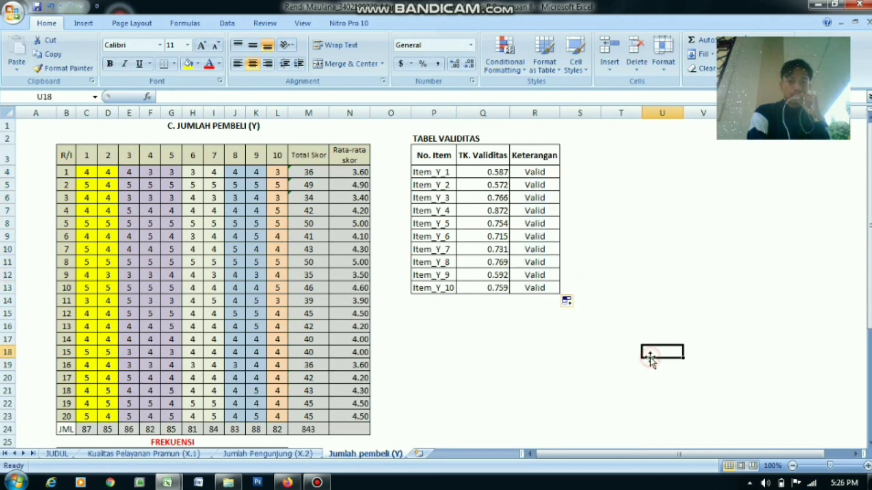
Review the Jumlah pembeli (Y) sheet's score, frequency and validity tables together at 71% zoom
drag(869, 236, 869, 250)
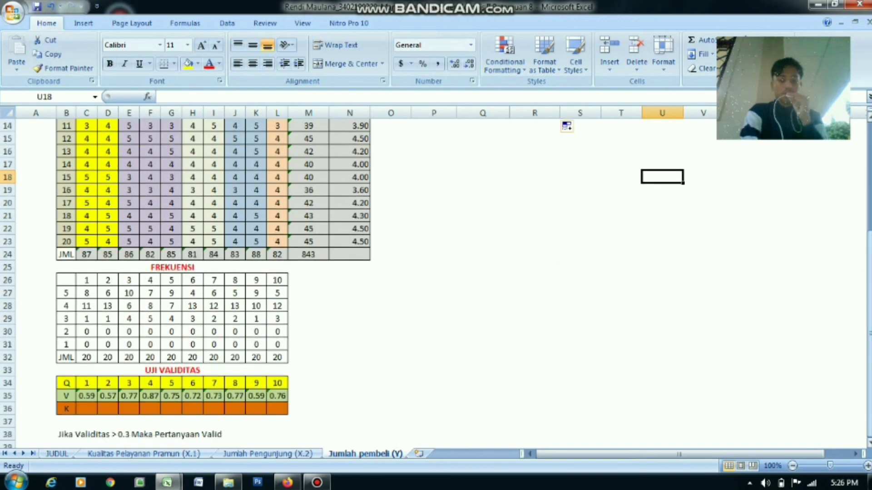
drag(868, 370, 869, 257)
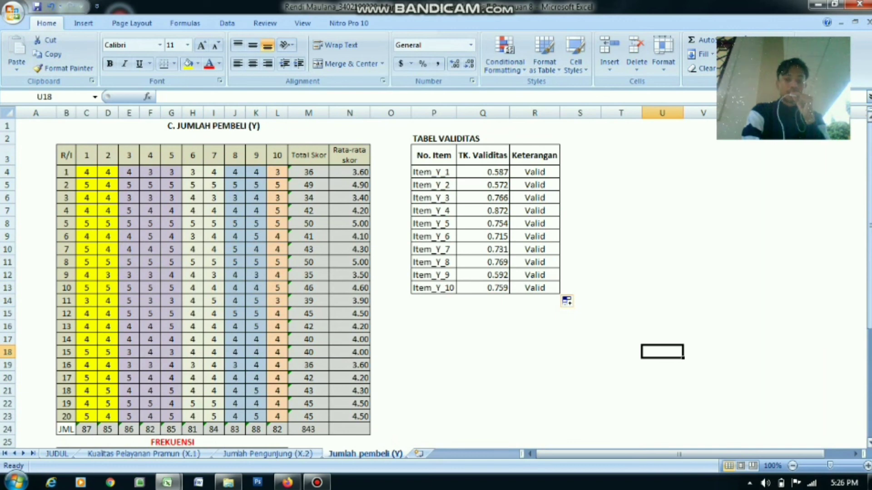
click(622, 327)
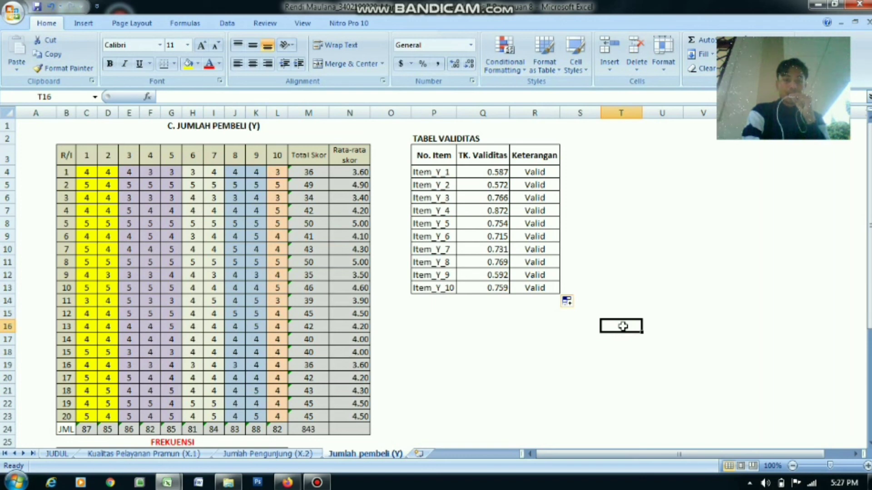
click(820, 464)
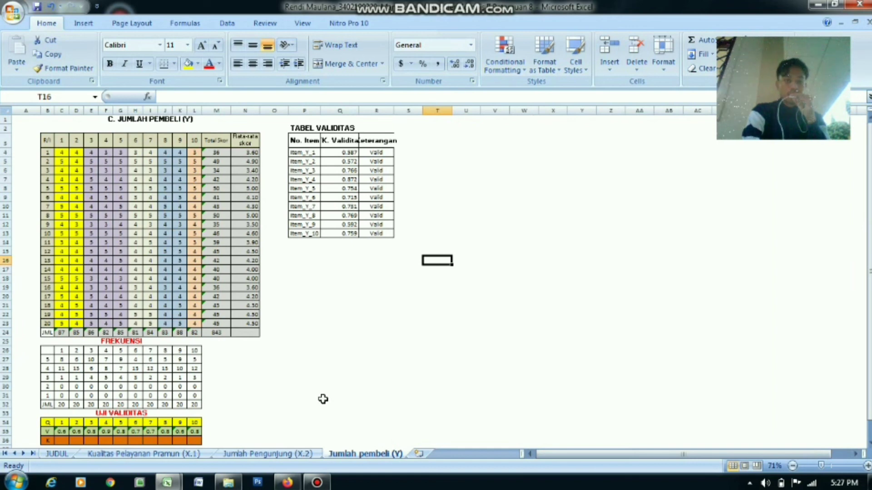
Review all tables of the Jumlah Pengunjung (X.2) sheet together at 70% zoom
click(281, 454)
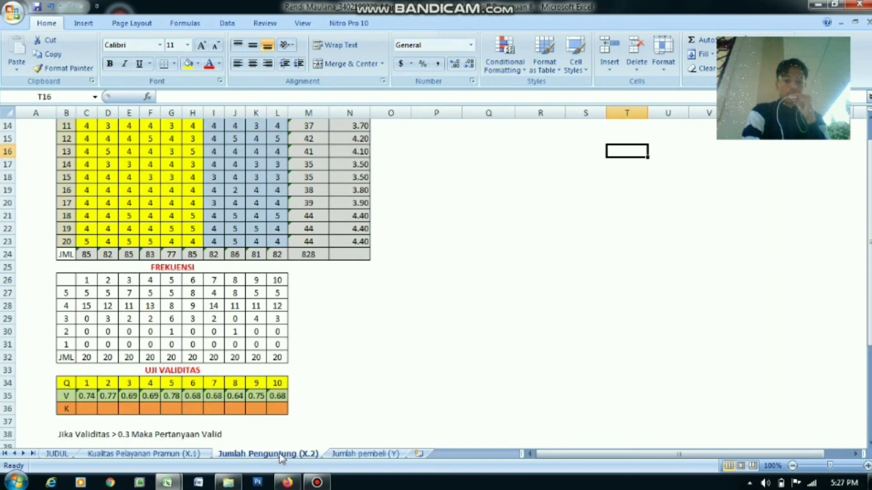
click(792, 466)
click(792, 466)
click(792, 466)
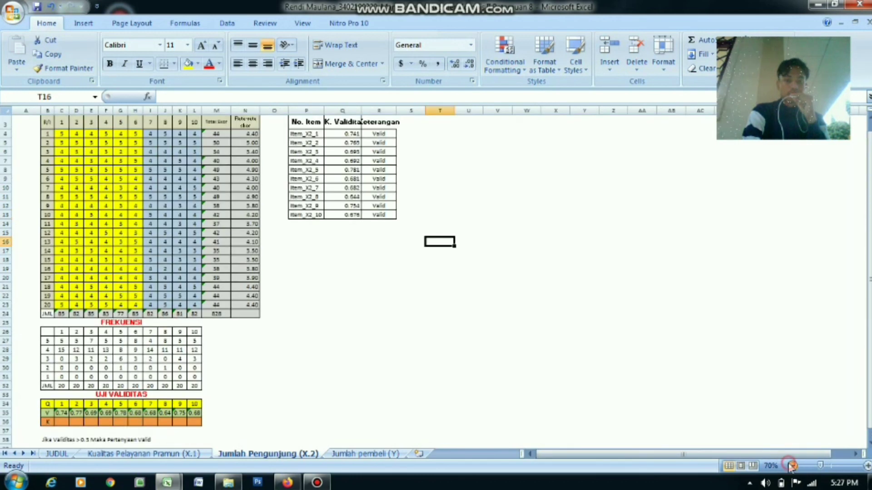
drag(870, 358, 870, 347)
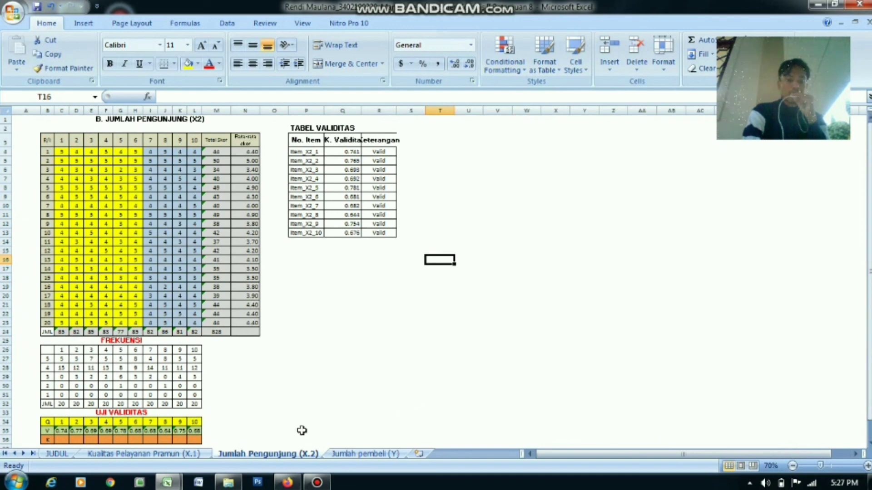
Review the score, frequency and validity tables of the Kualitas Pelayanan Pramun (X.1) sheet at 70% zoom
click(173, 455)
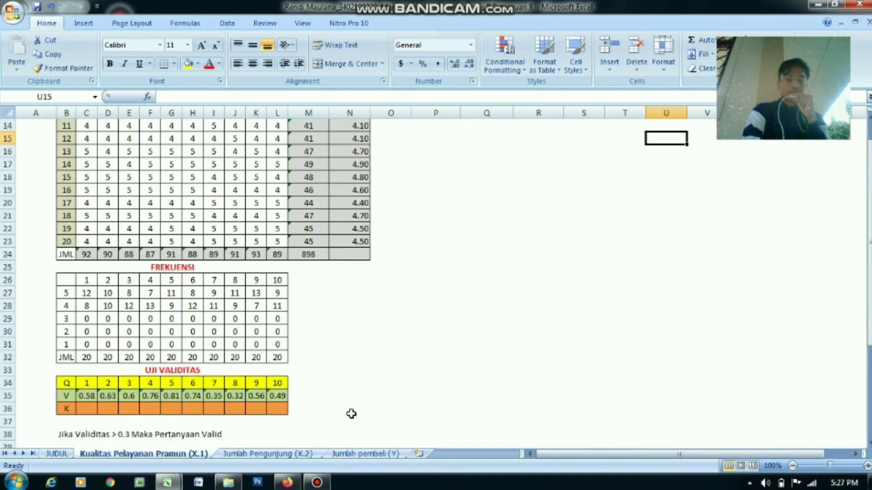
click(792, 466)
click(792, 466)
click(793, 466)
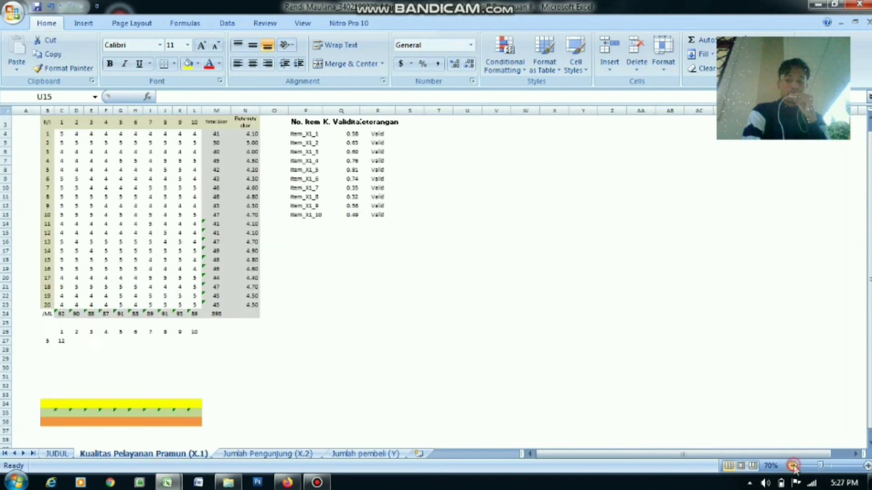
click(793, 467)
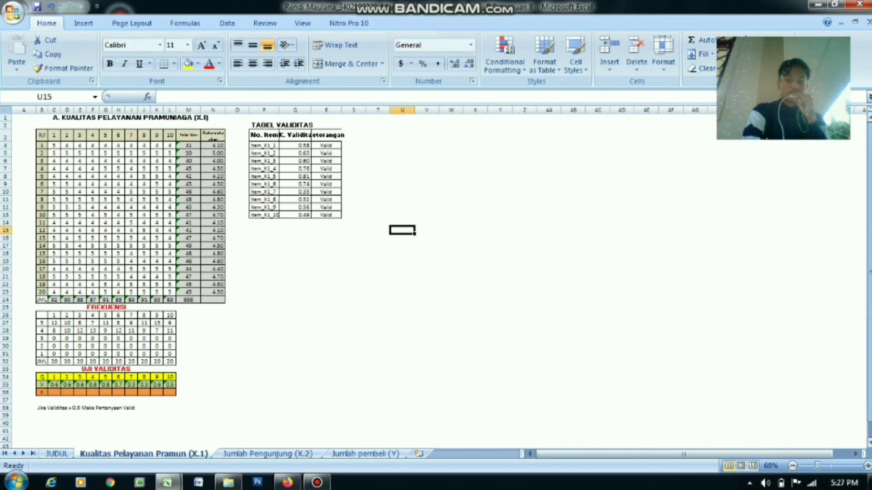
click(868, 467)
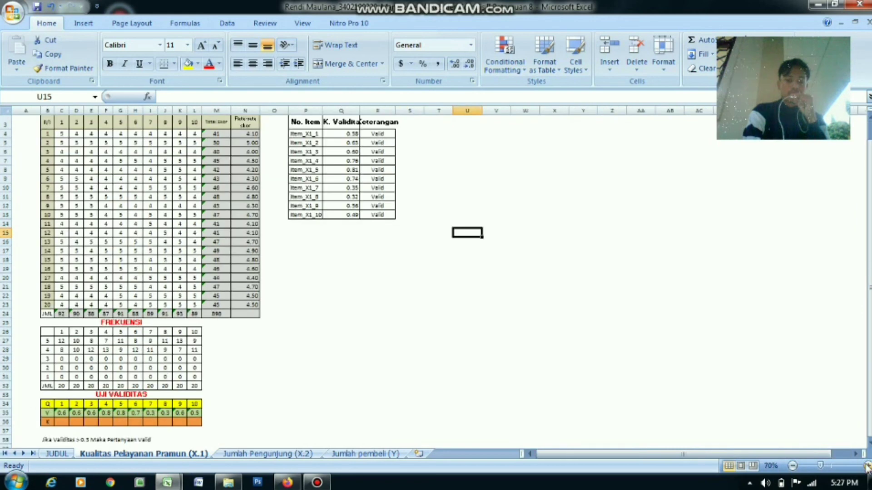
drag(869, 349, 869, 337)
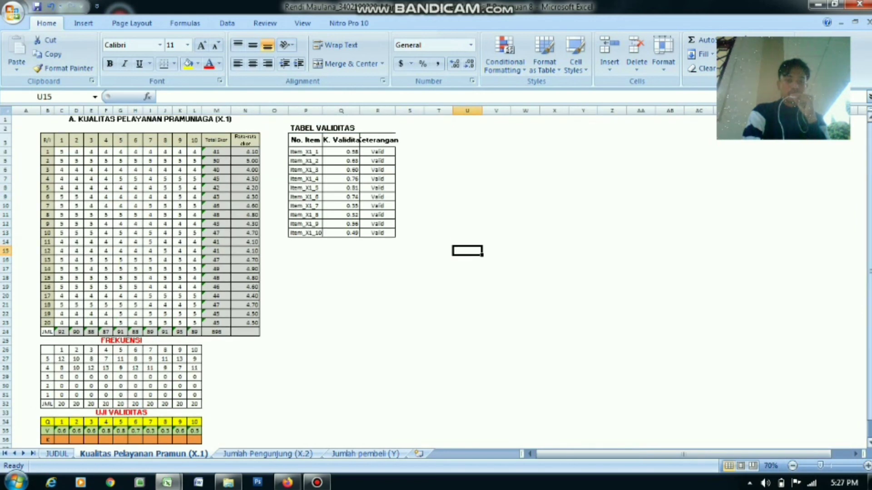